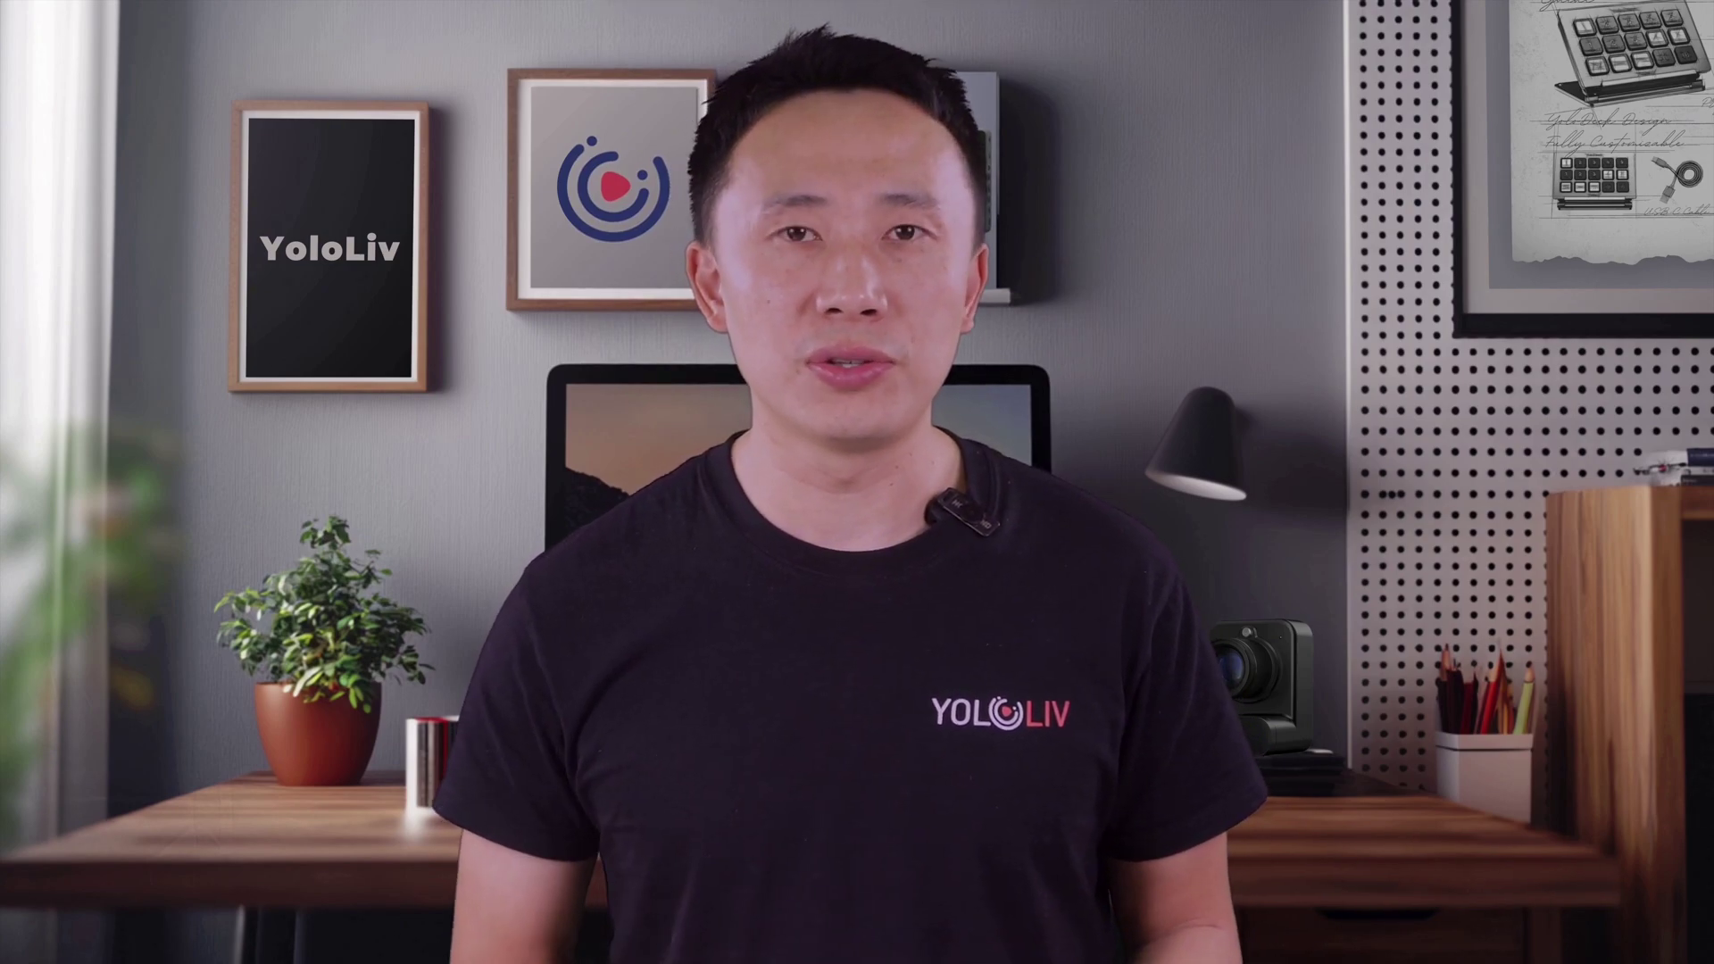
Step: Load the Ko-fi website (ko-fi.com) from the Chrome address bar
key(Return)
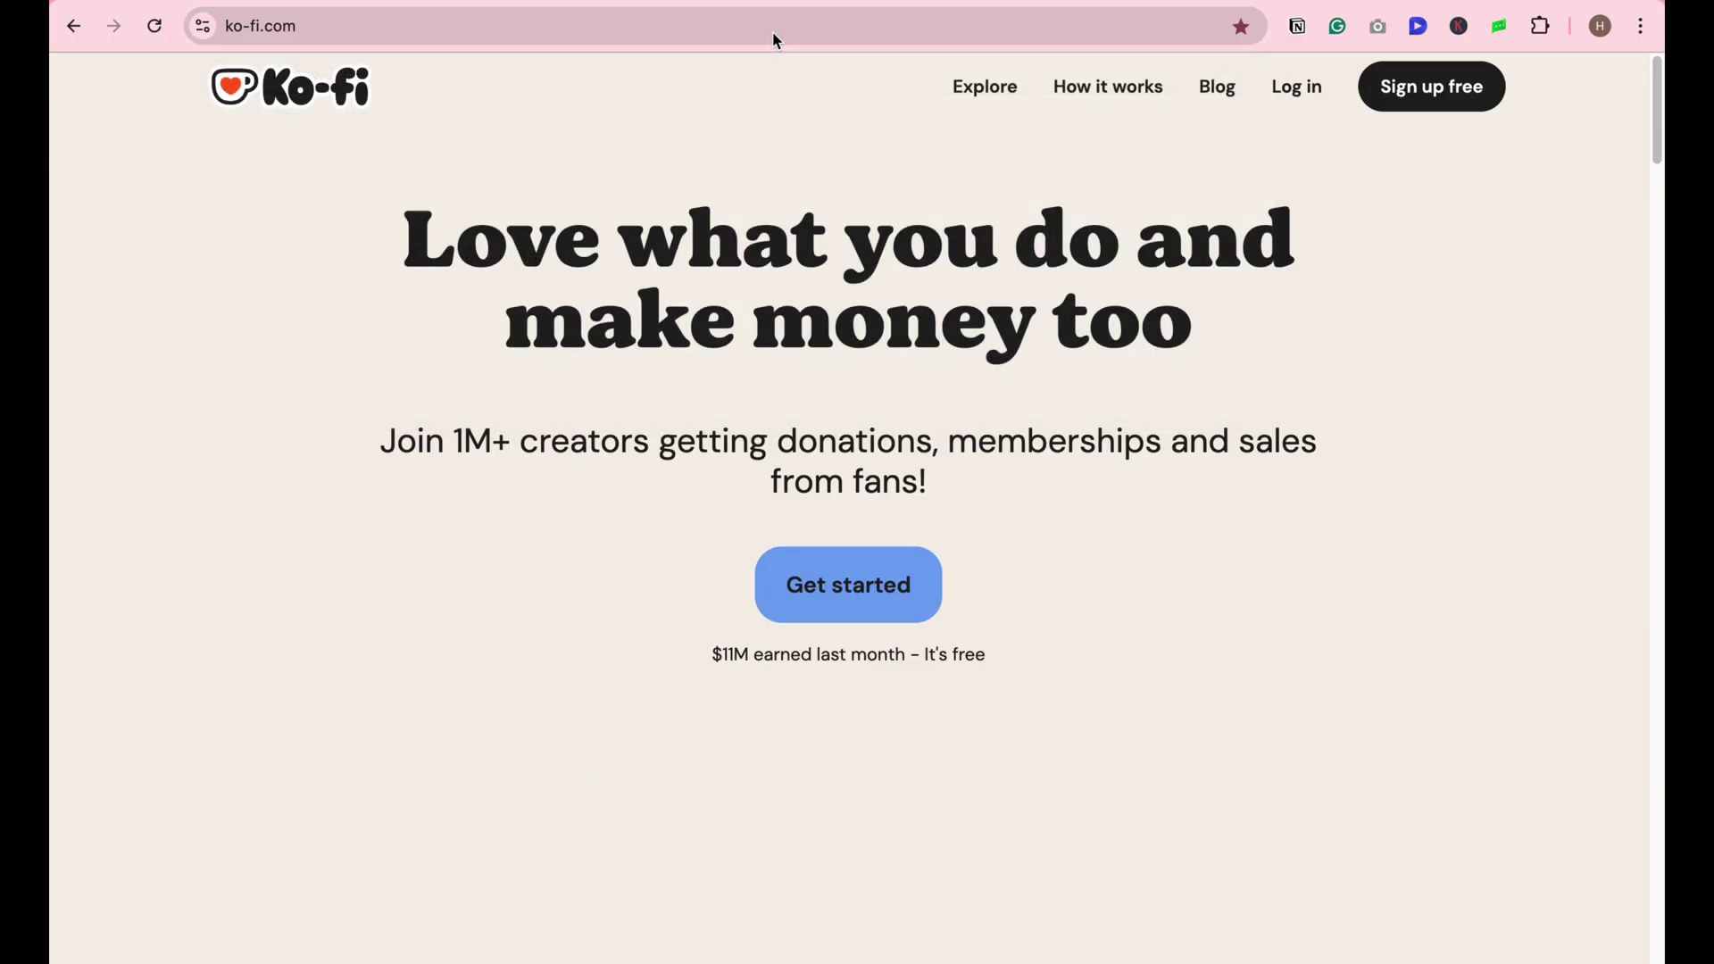
Step: Log in to Ko-fi with the saved account credentials
click(1407, 86)
click(731, 428)
scroll(750, 446, down, 2)
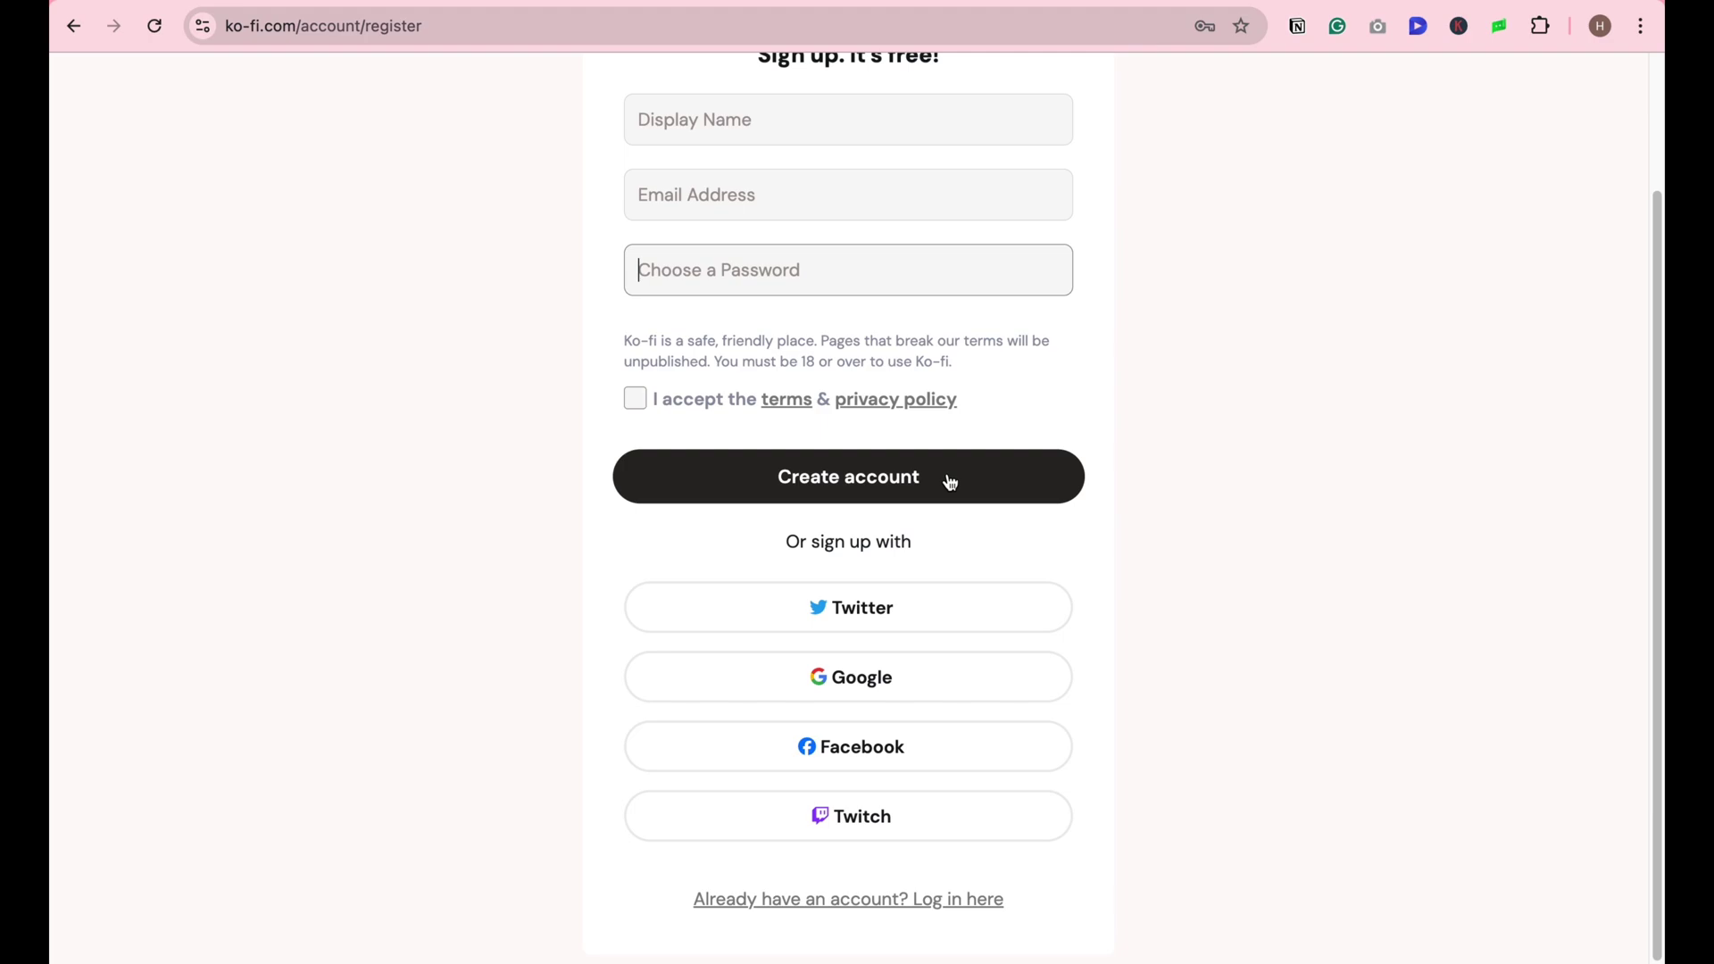
click(933, 901)
click(793, 308)
key(Return)
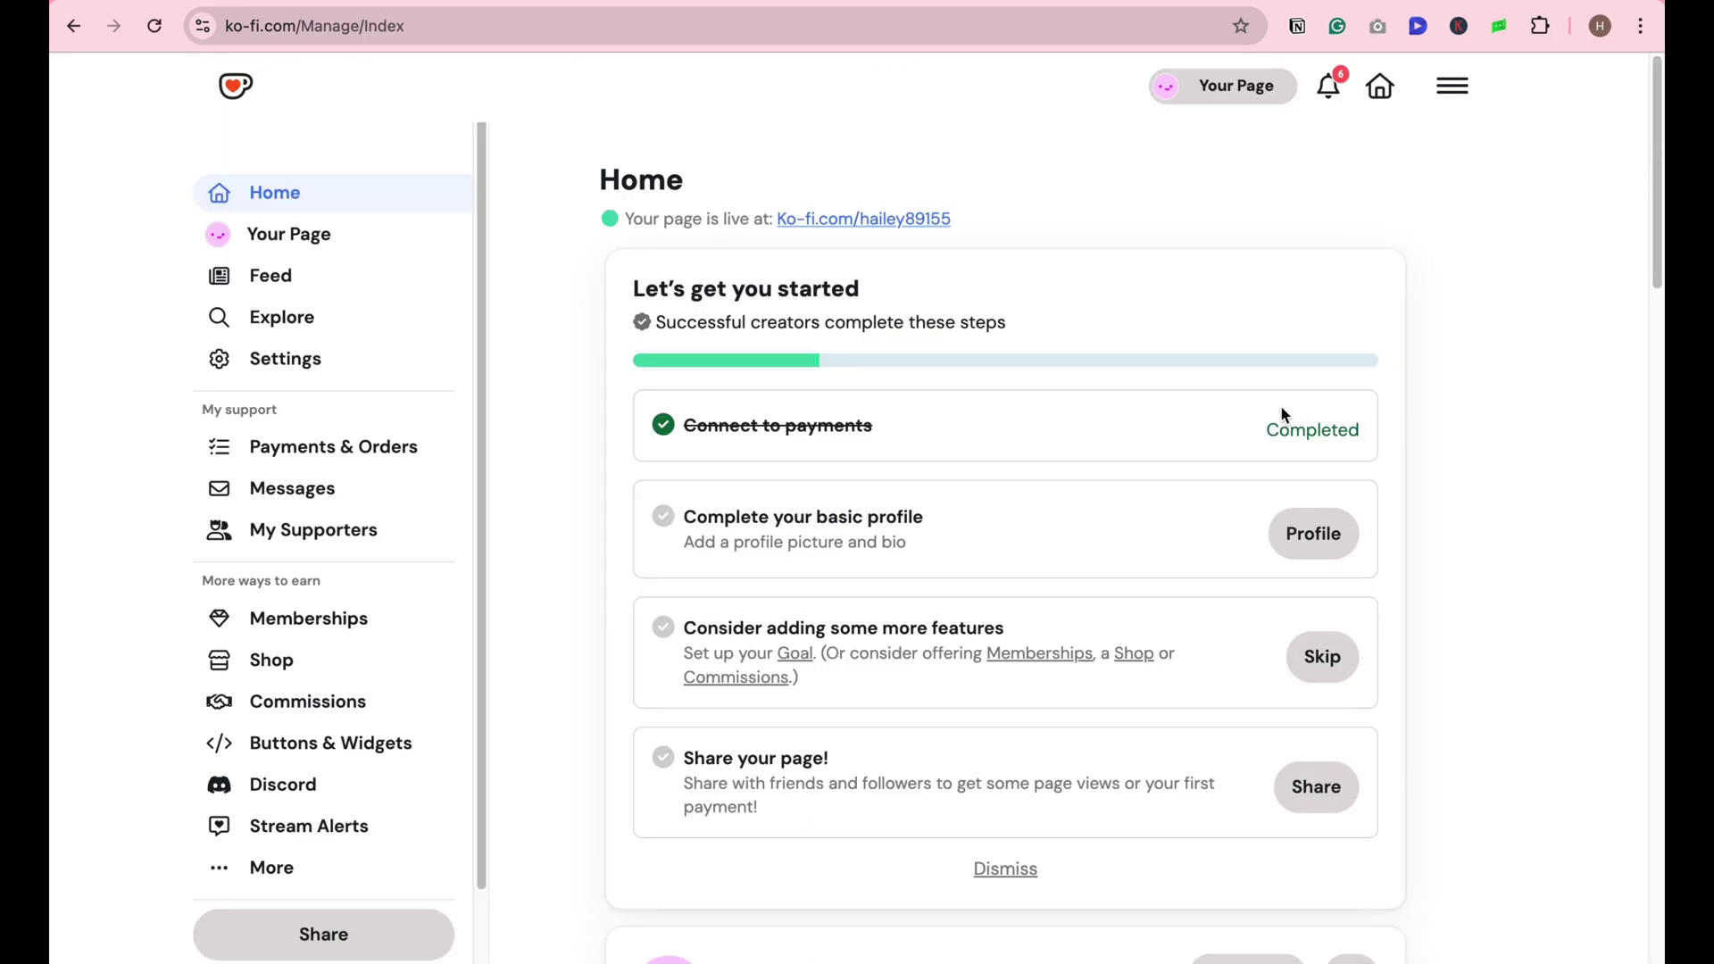
Step: In Ko-fi payment settings, keep US $ as the donation currency
click(299, 369)
scroll(774, 398, down, 2)
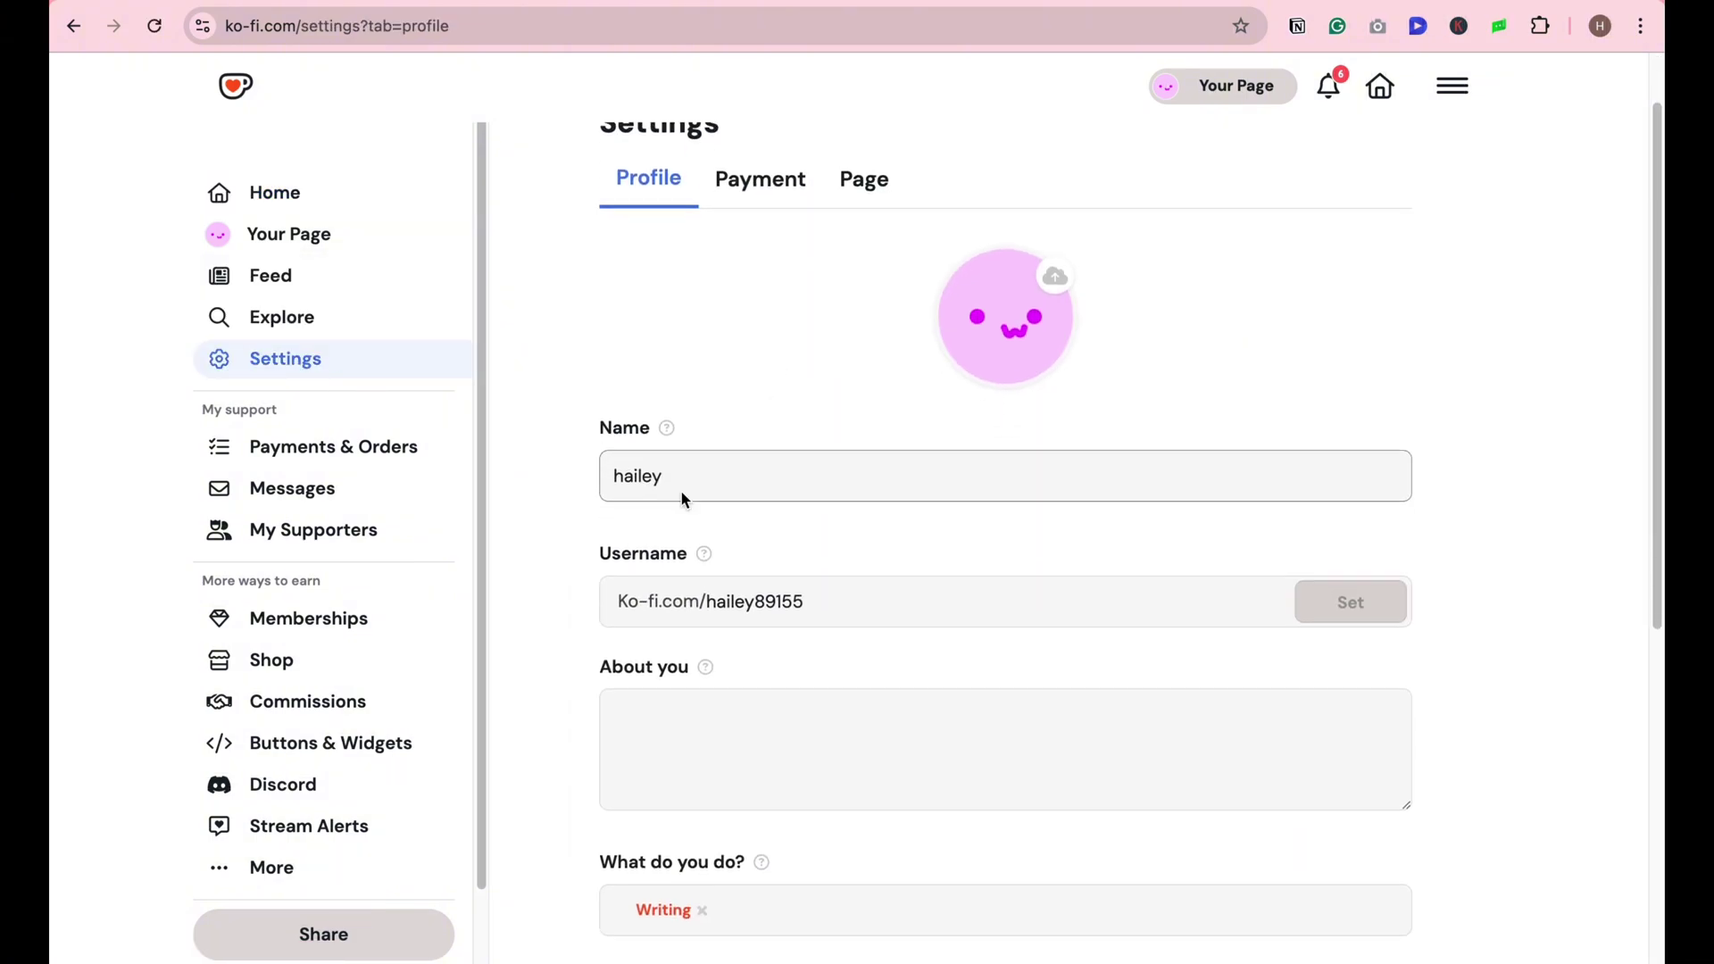
click(754, 163)
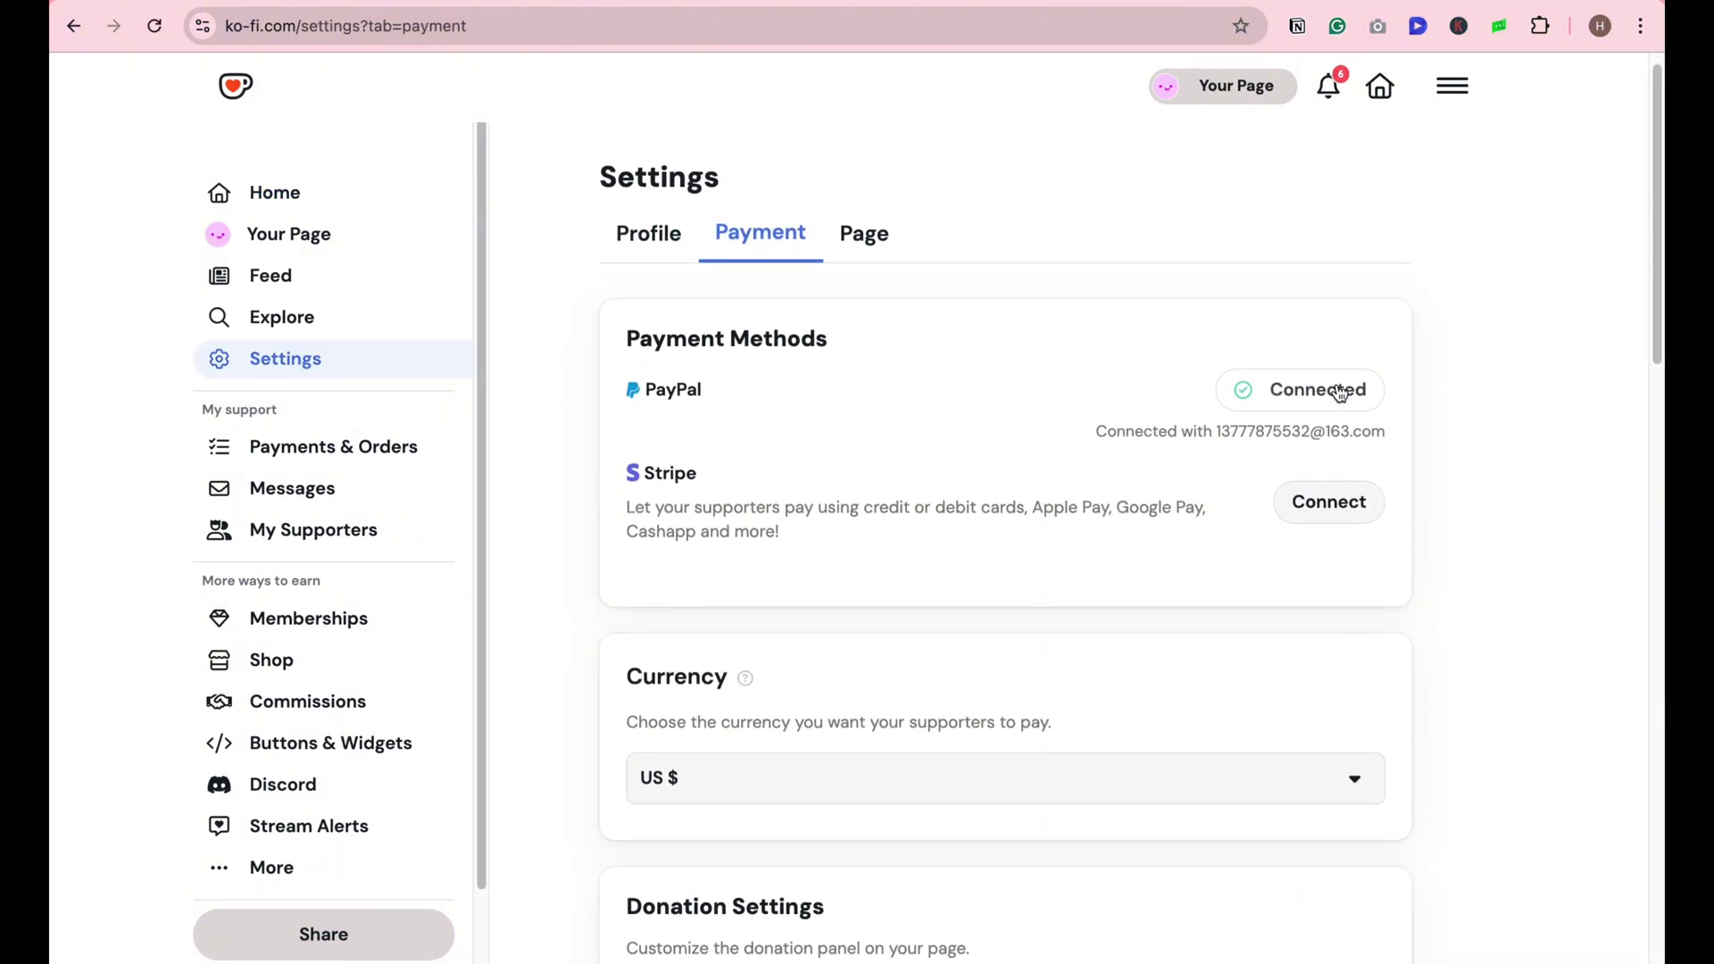
scroll(1232, 593, down, 3)
click(1227, 558)
click(1448, 472)
Step: Change the minimum donation price to 3, save, and go to your page
scroll(1448, 472, down, 4)
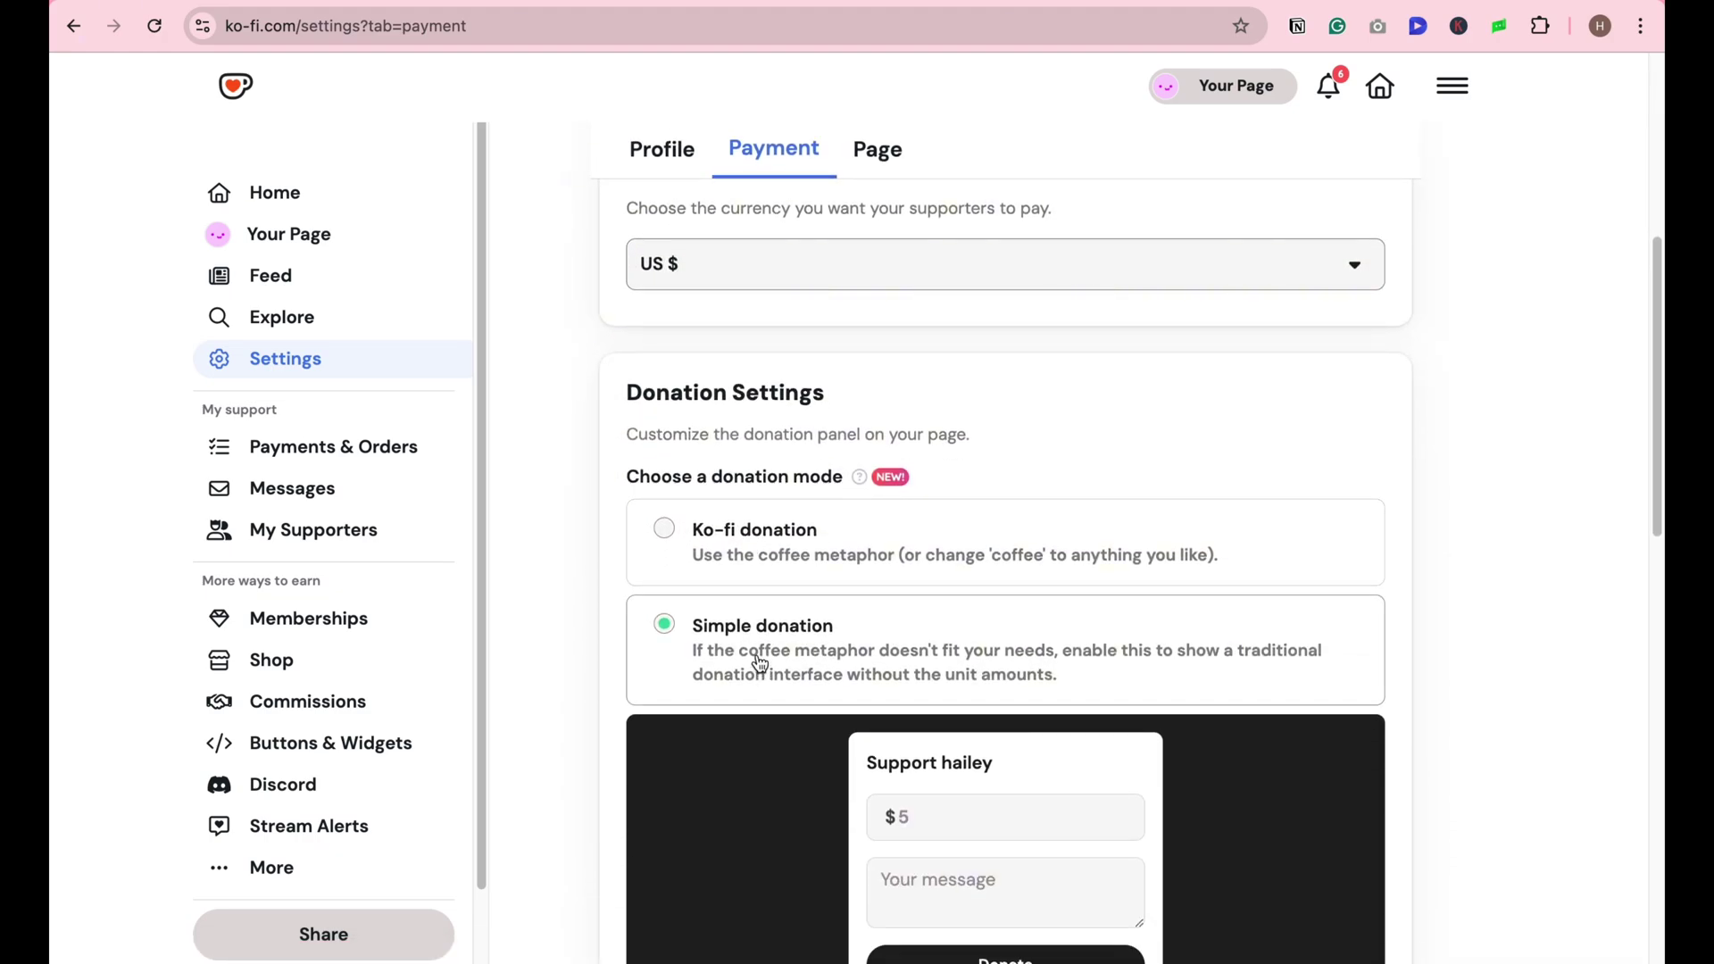
scroll(1268, 610, down, 4)
scroll(784, 370, down, 5)
double_click(677, 409)
text(3)
scroll(790, 508, down, 5)
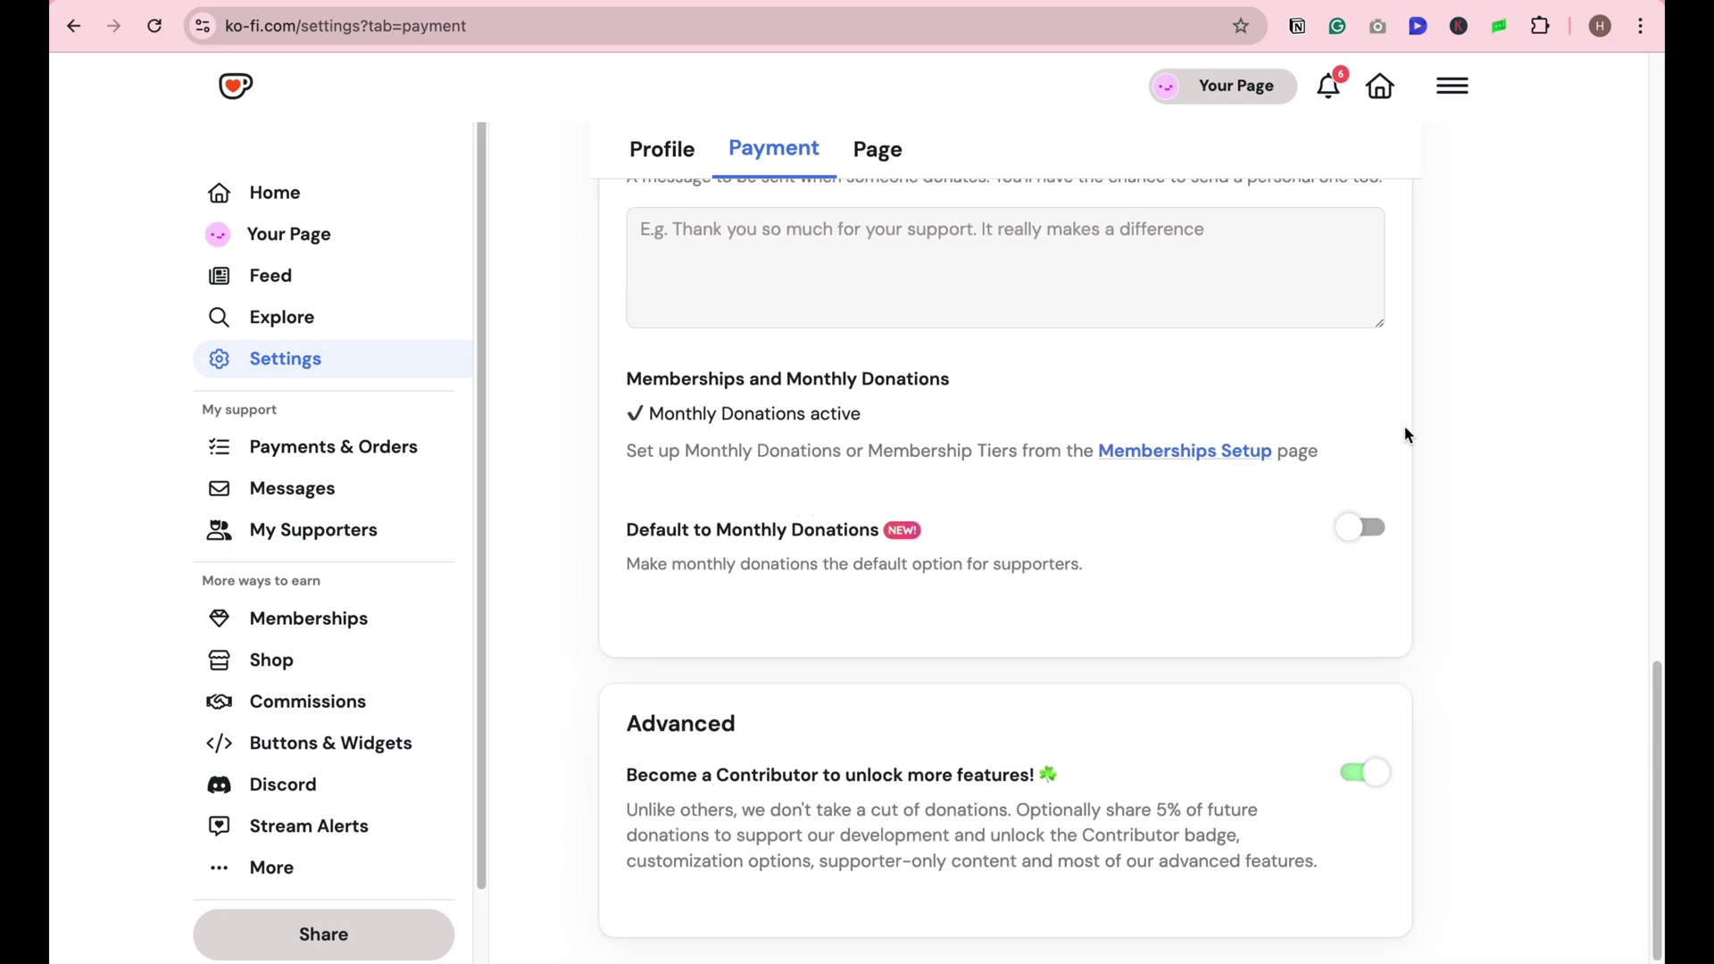
click(306, 242)
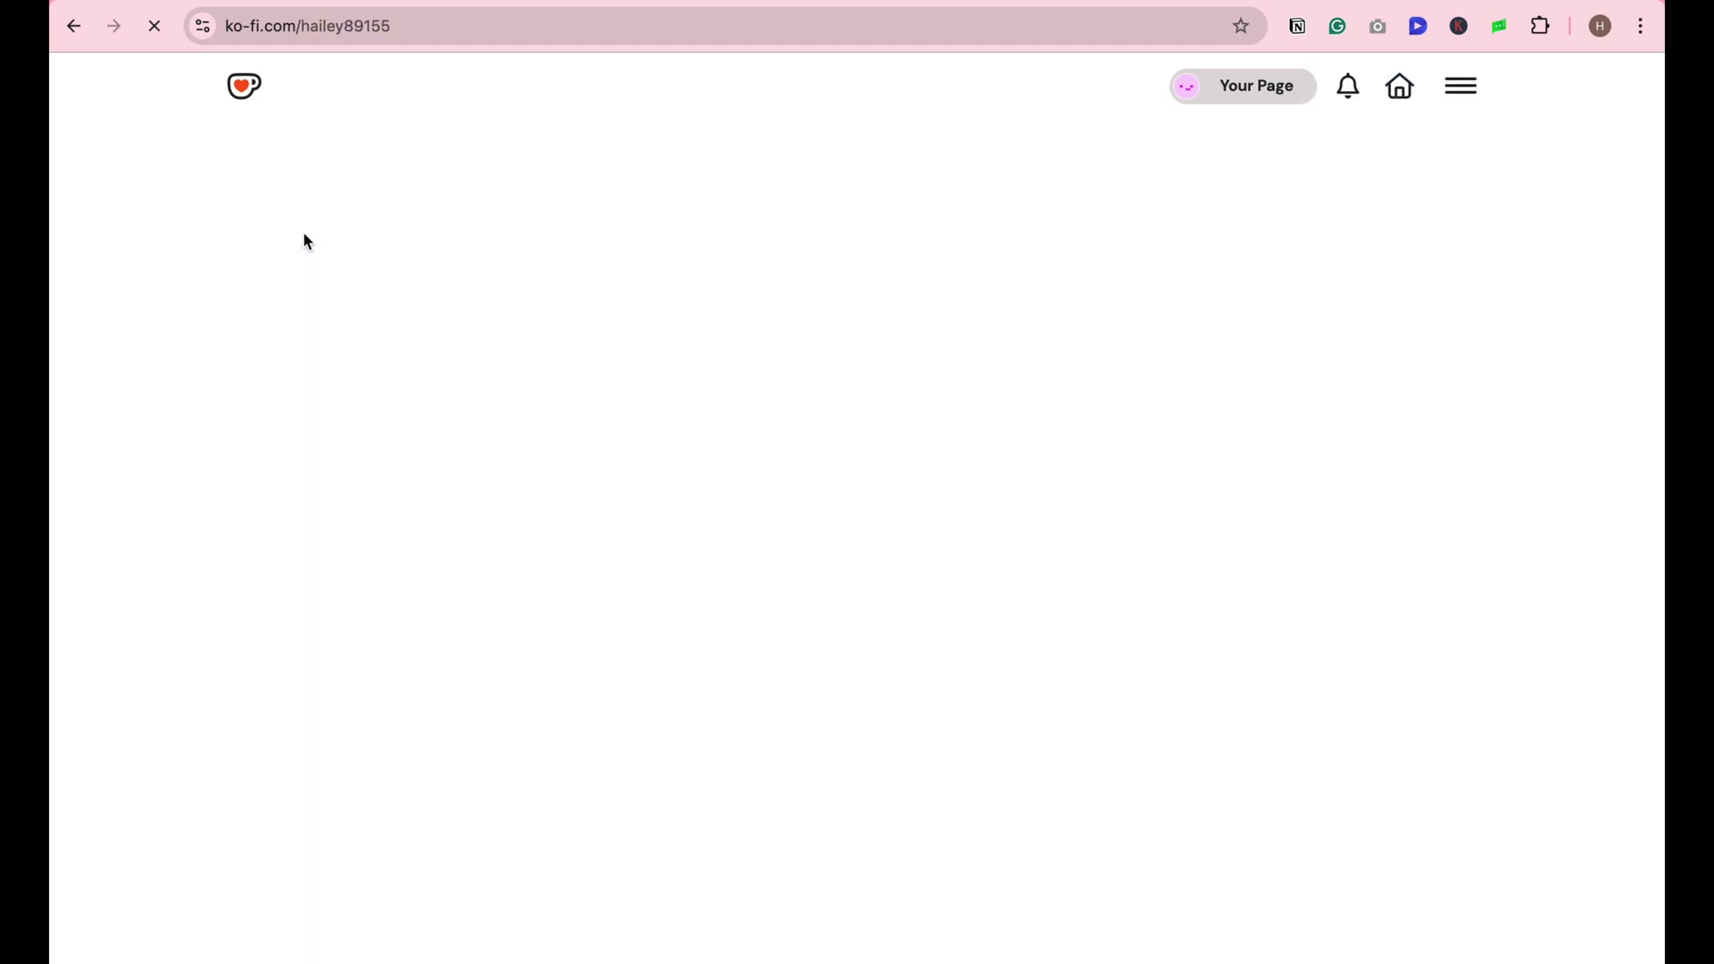
Step: Copy your Ko-fi creator page link from the Share Your Page dialog
scroll(948, 408, down, 1)
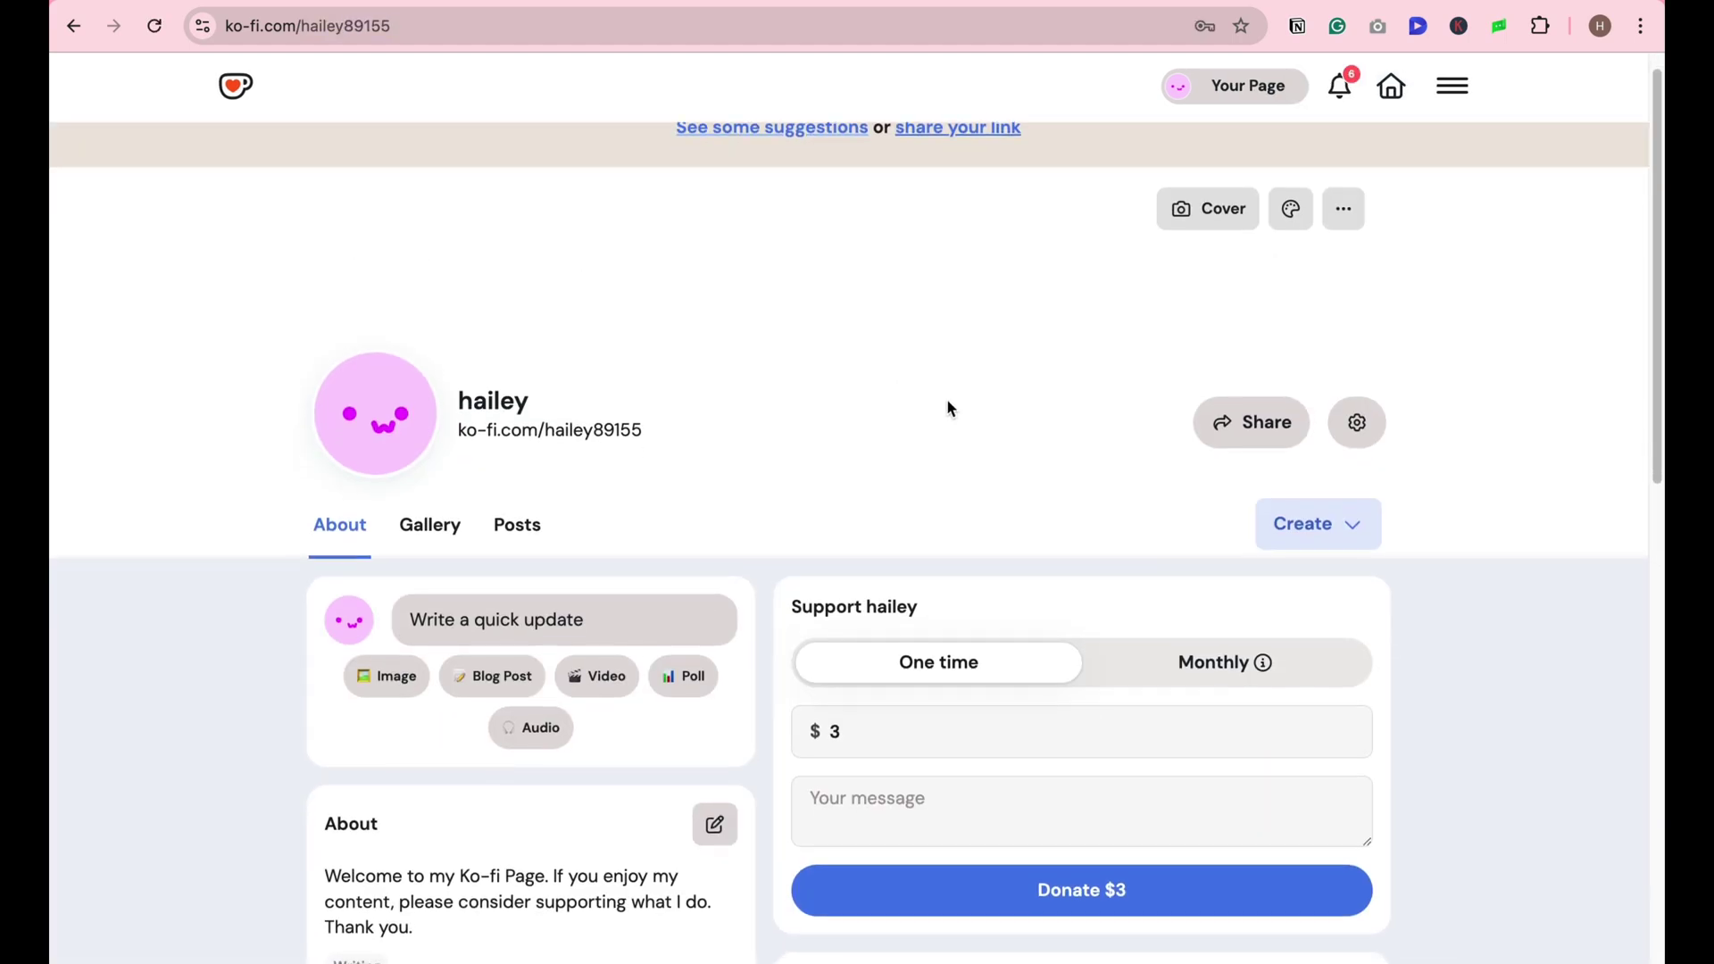
click(1251, 435)
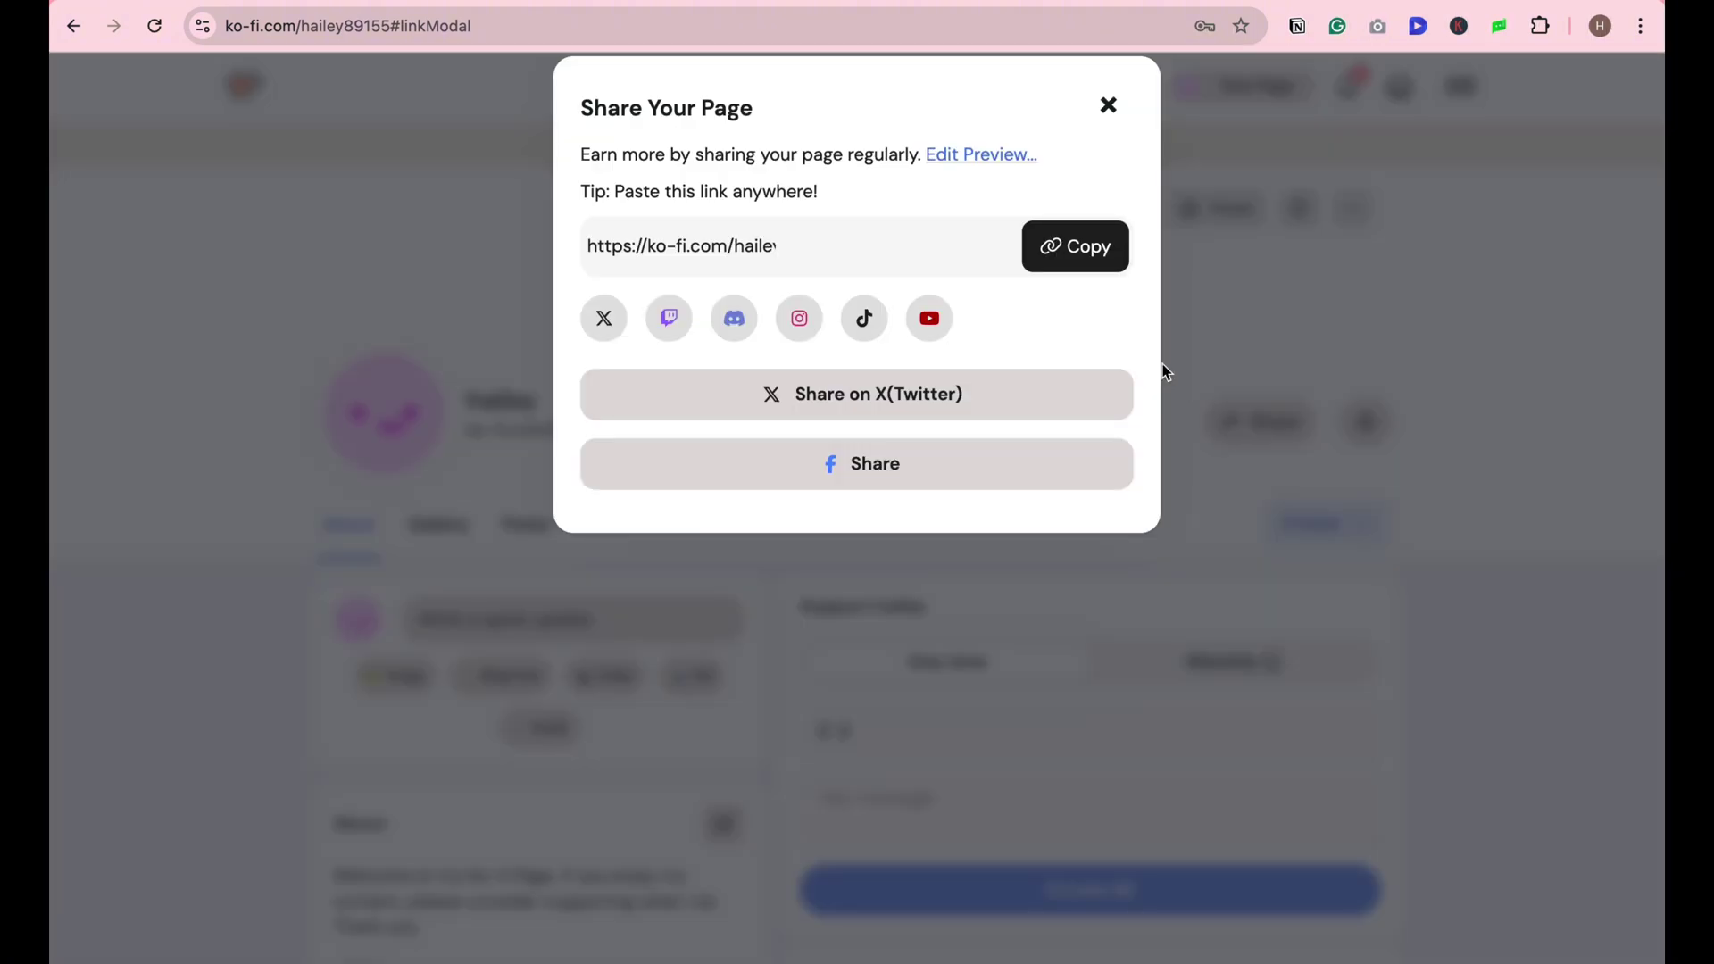
click(1067, 259)
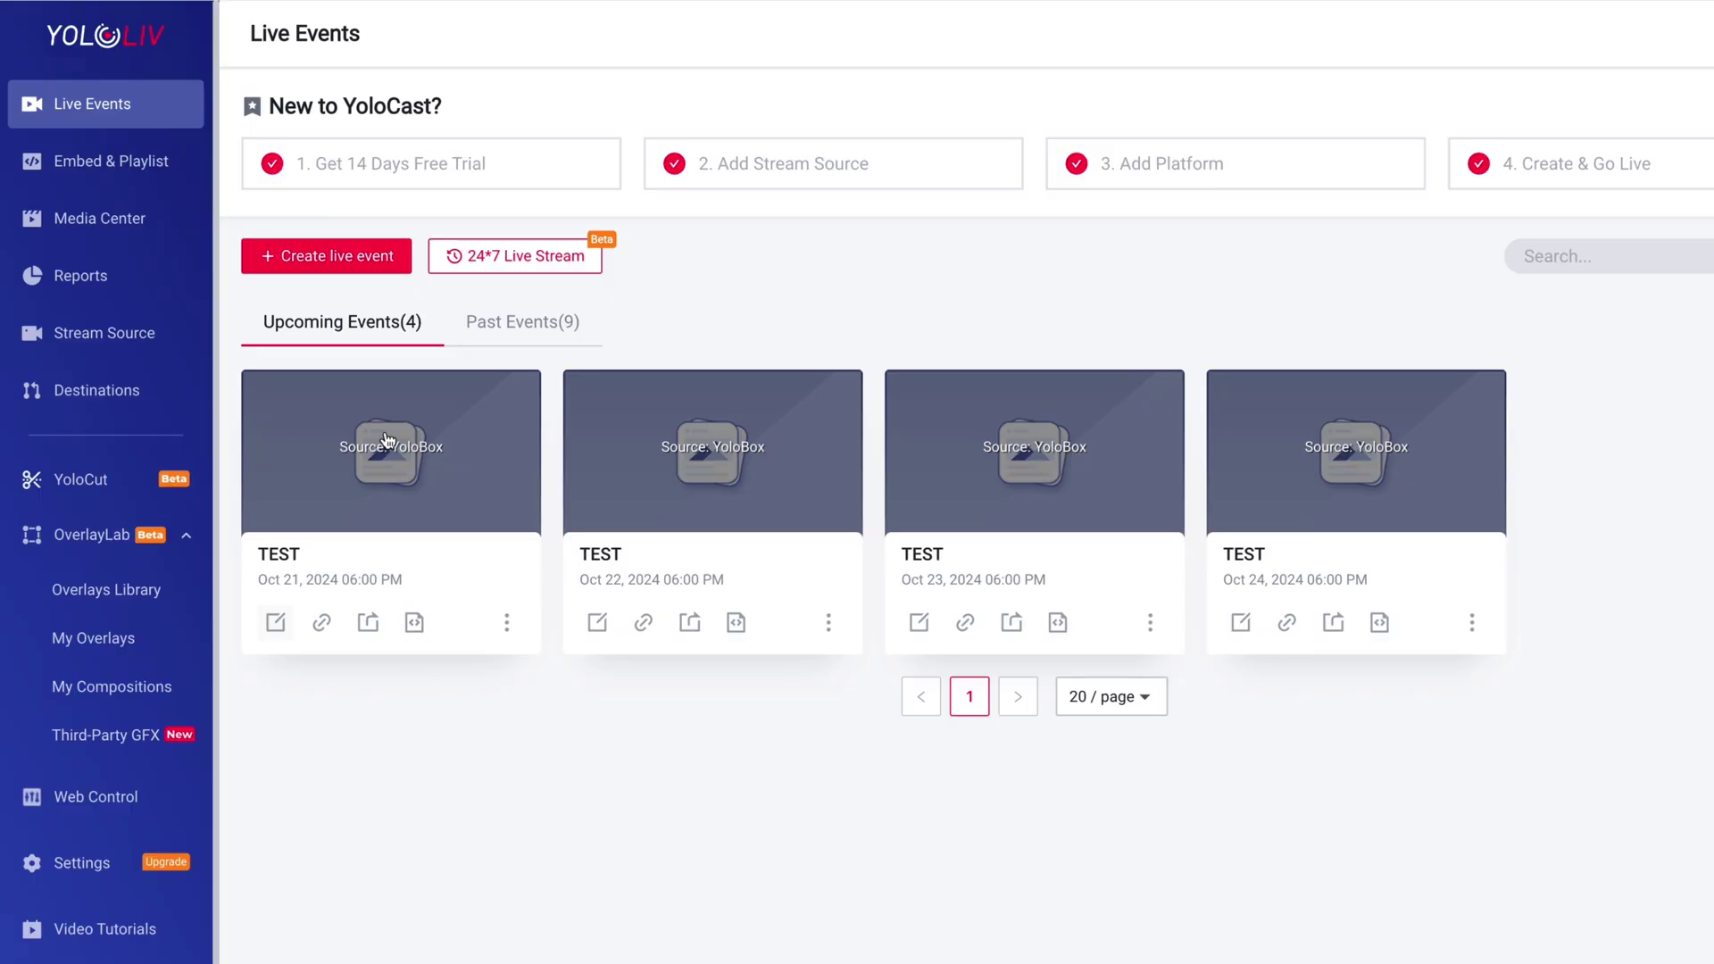
Step: Tick Enable Donate in the first TEST event's Advanced options and prepare the Ko-fi link
click(275, 623)
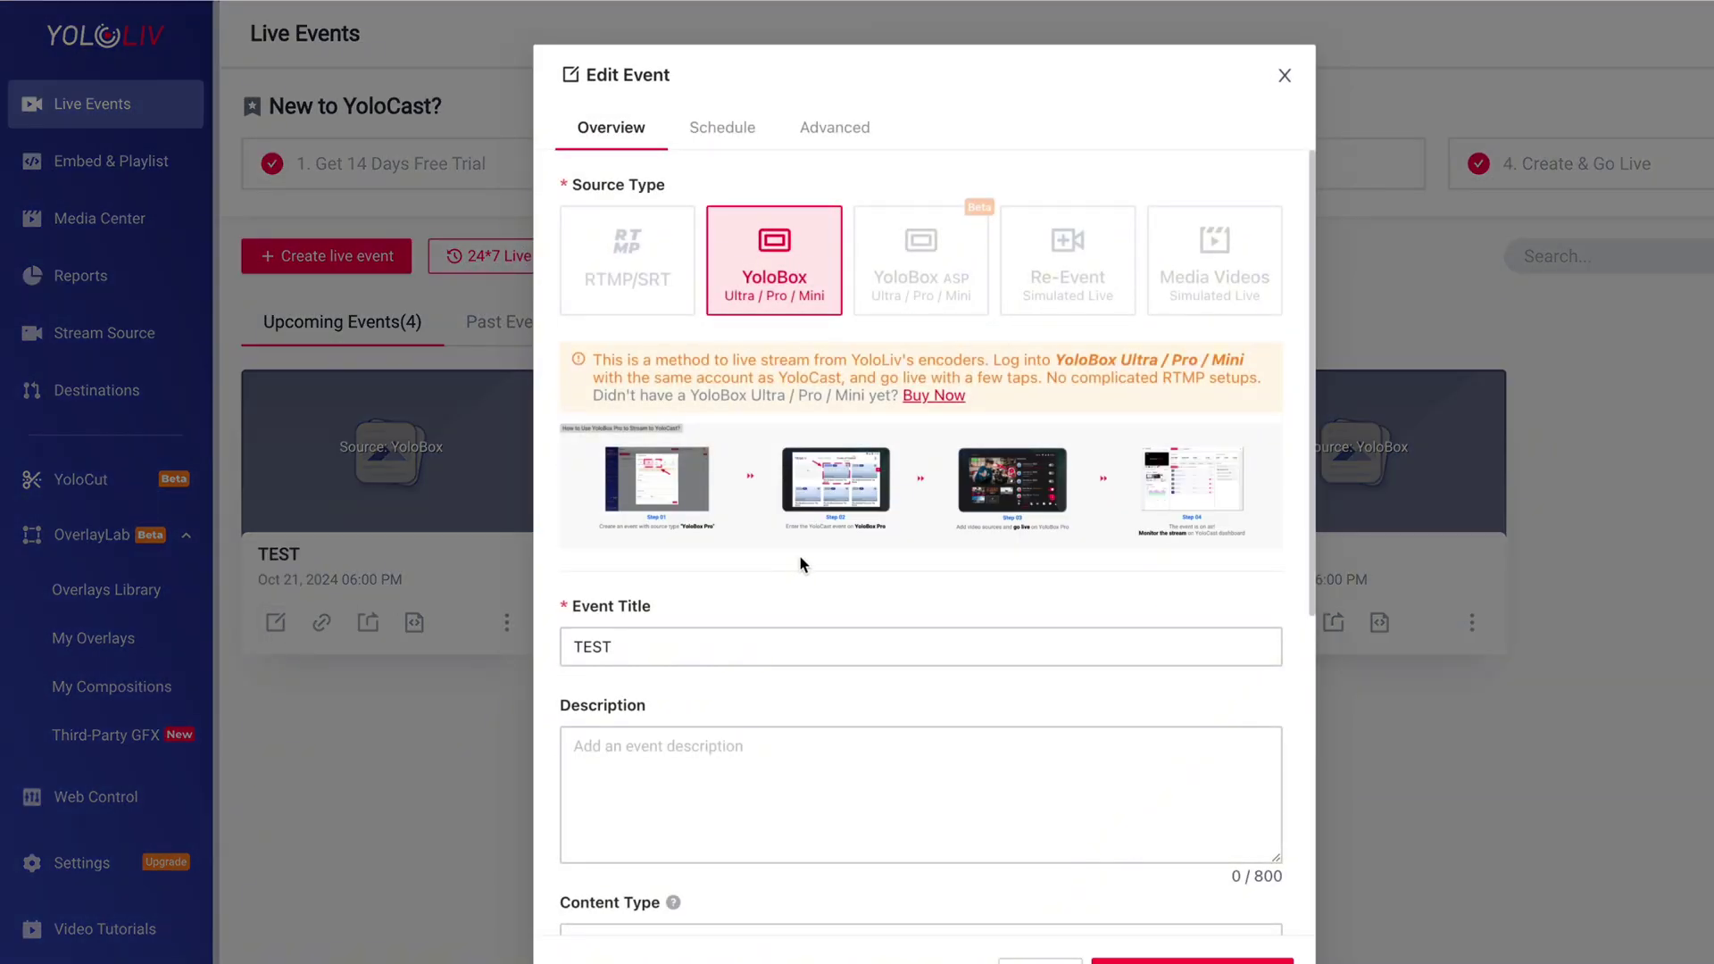
click(855, 130)
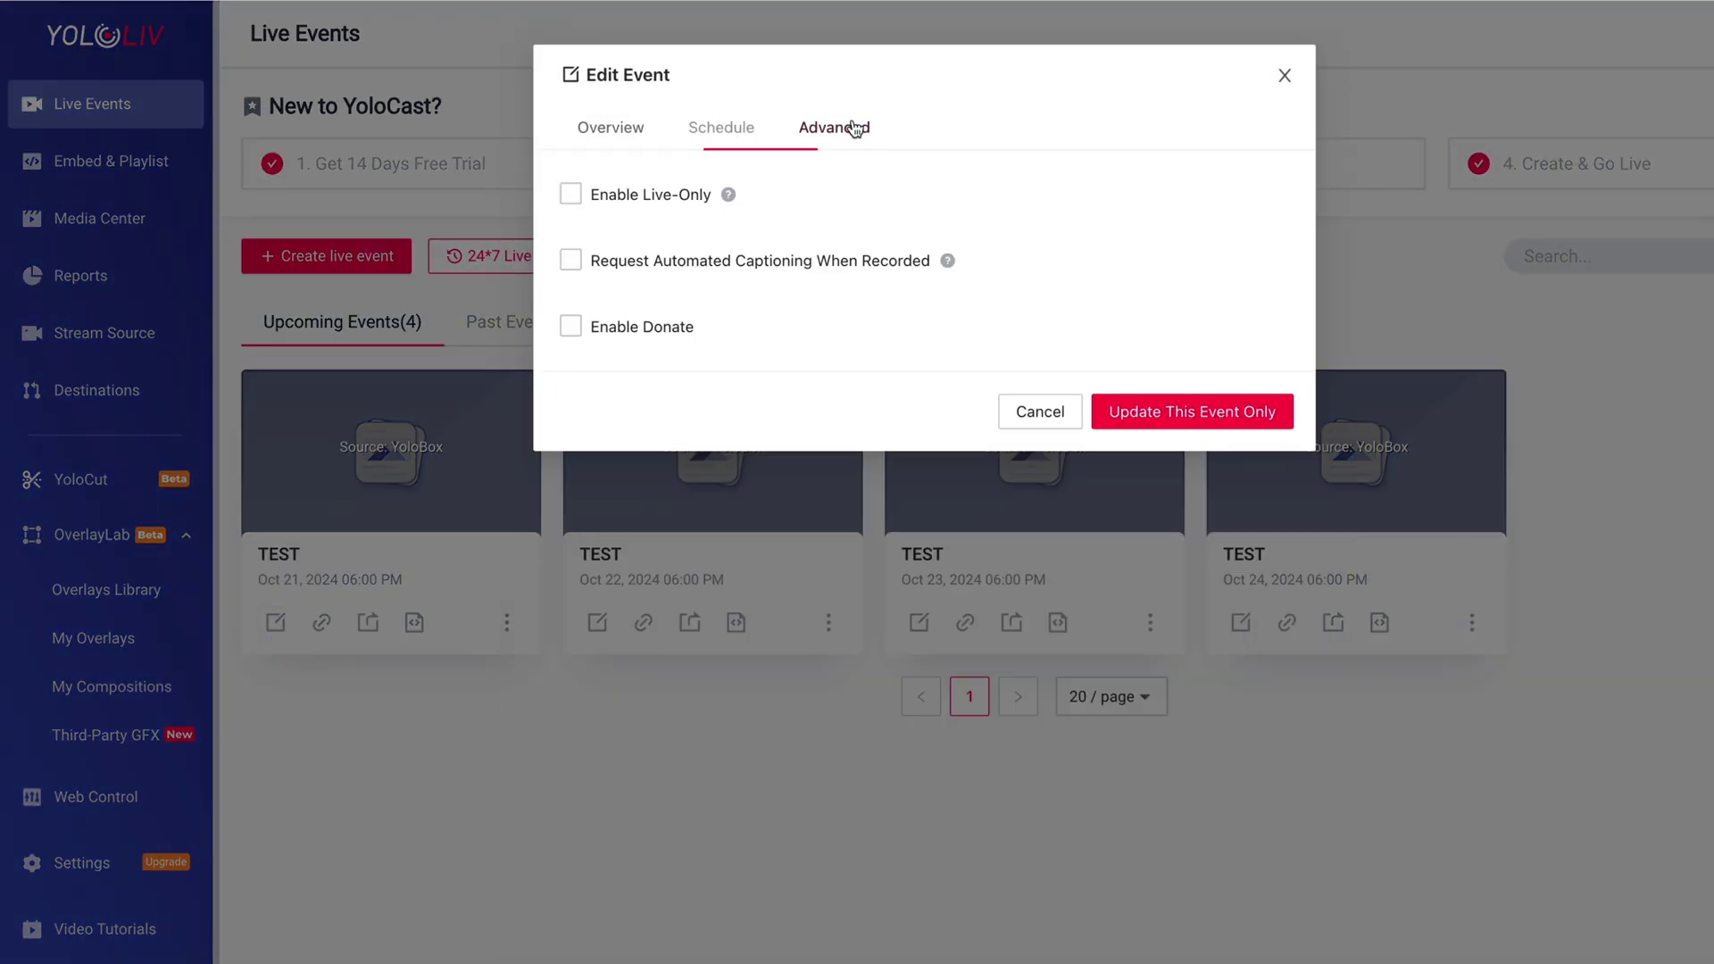
click(571, 326)
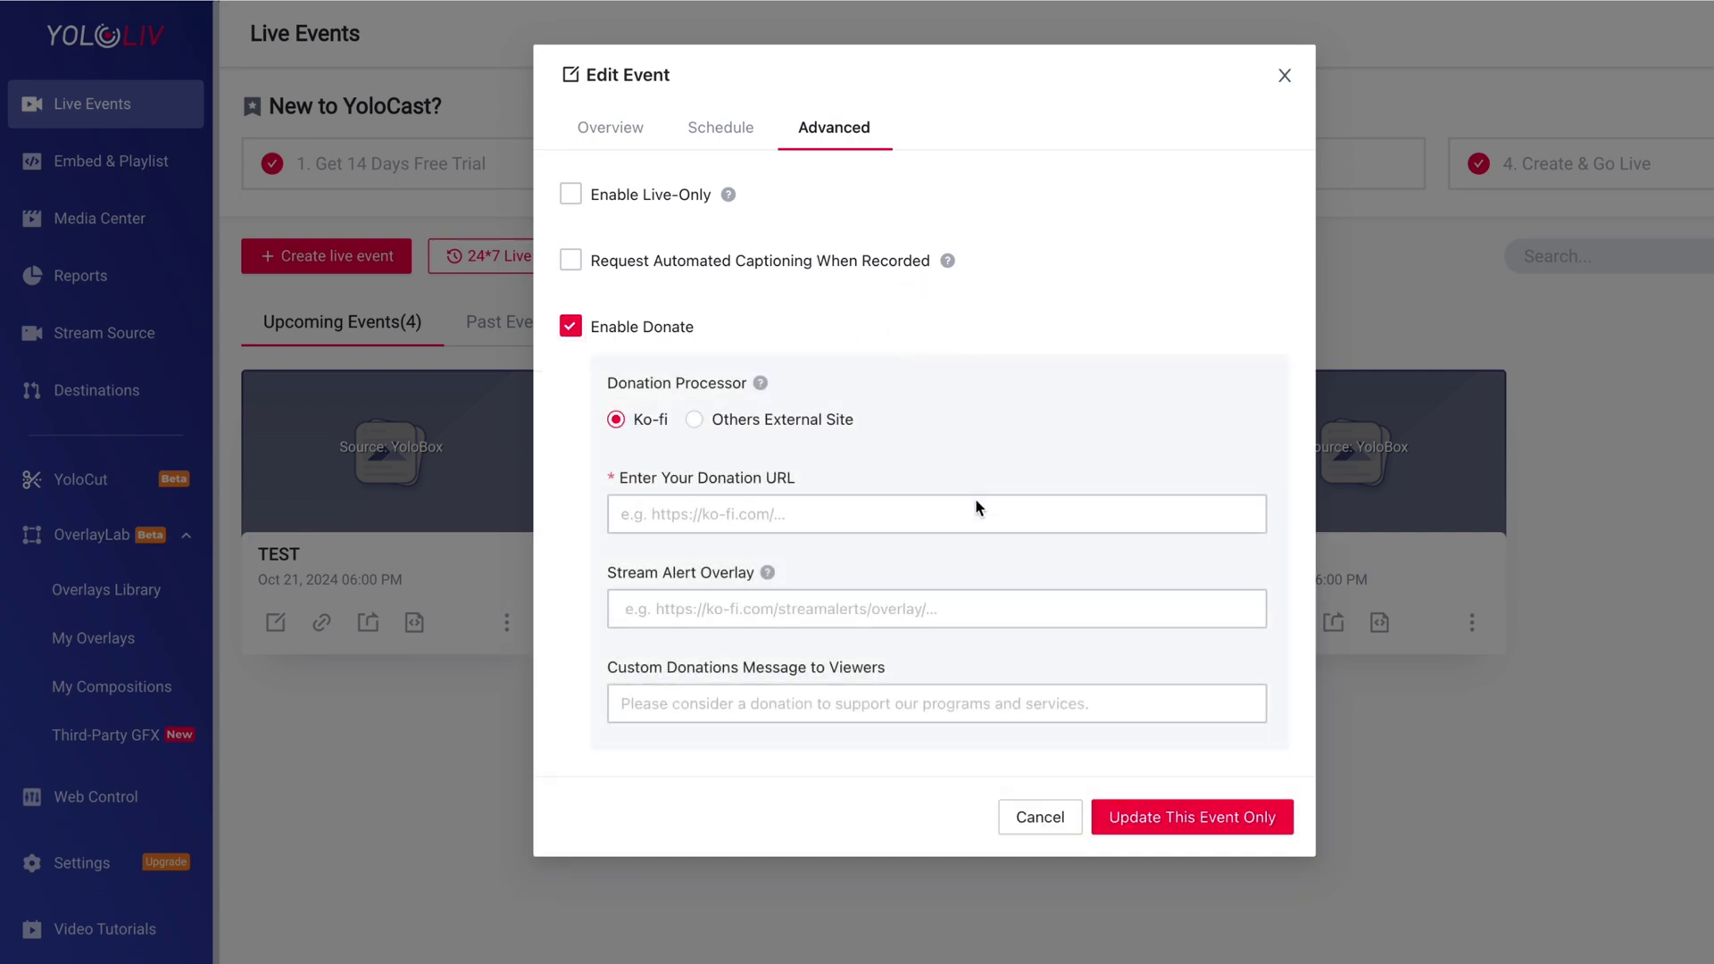
click(775, 515)
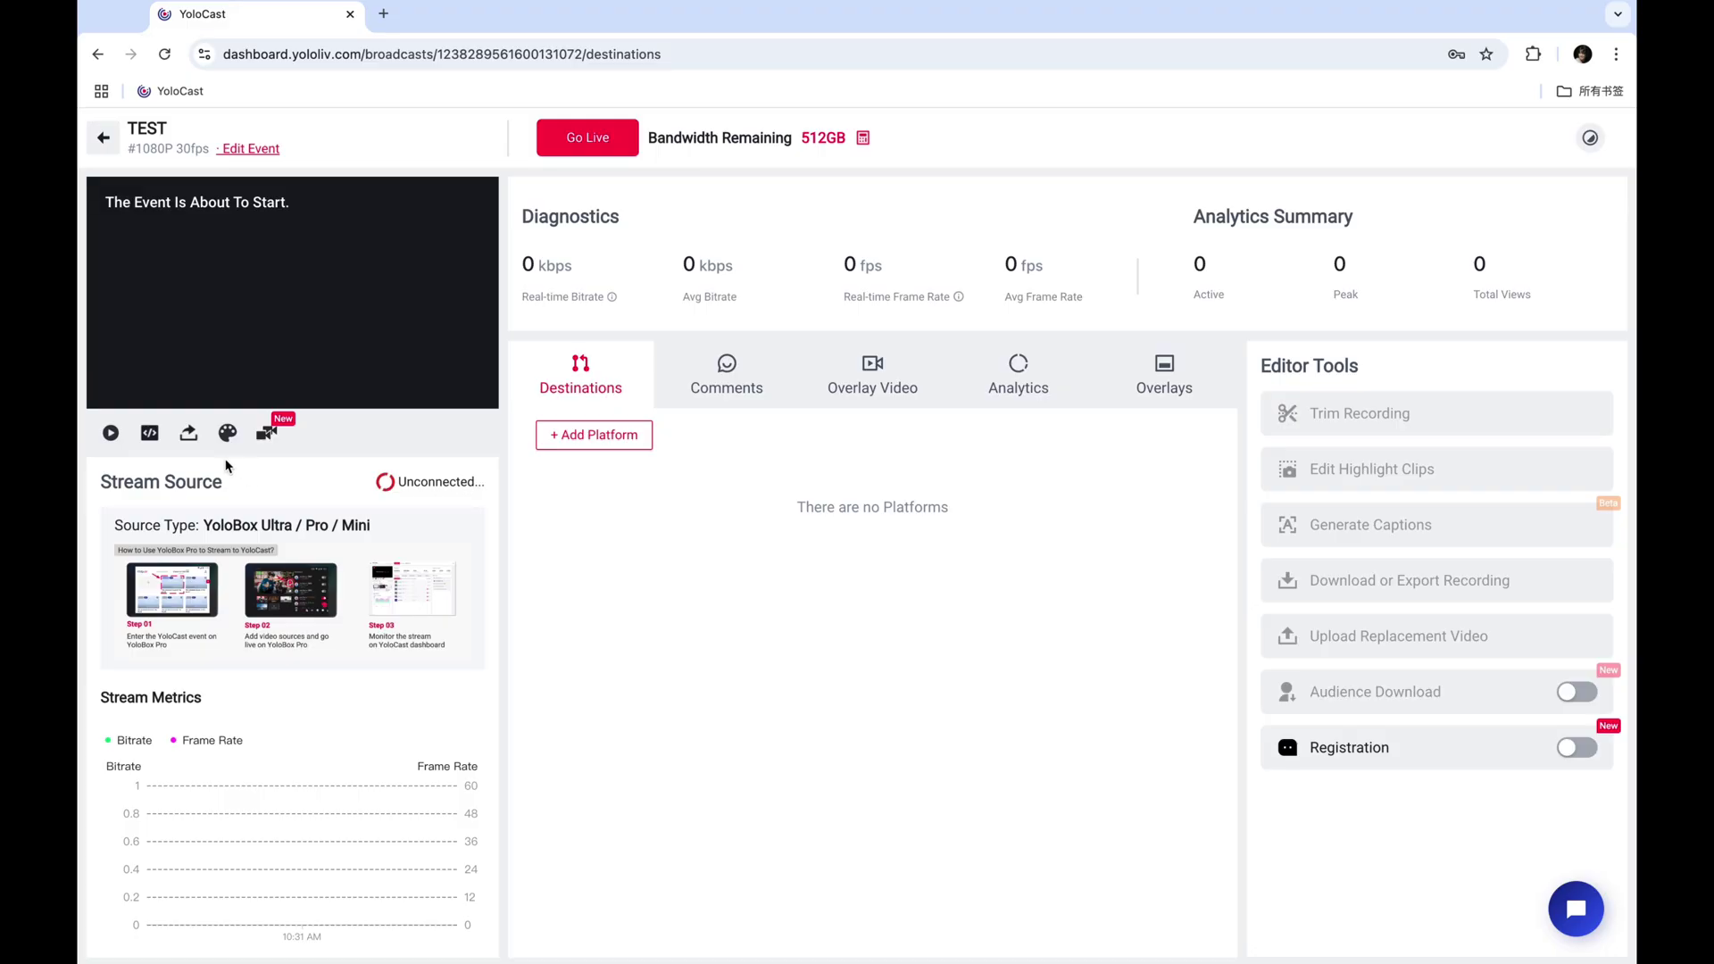
Step: Open the TEST event's copied viewer URL in a new tab and try its Donate bar
click(196, 446)
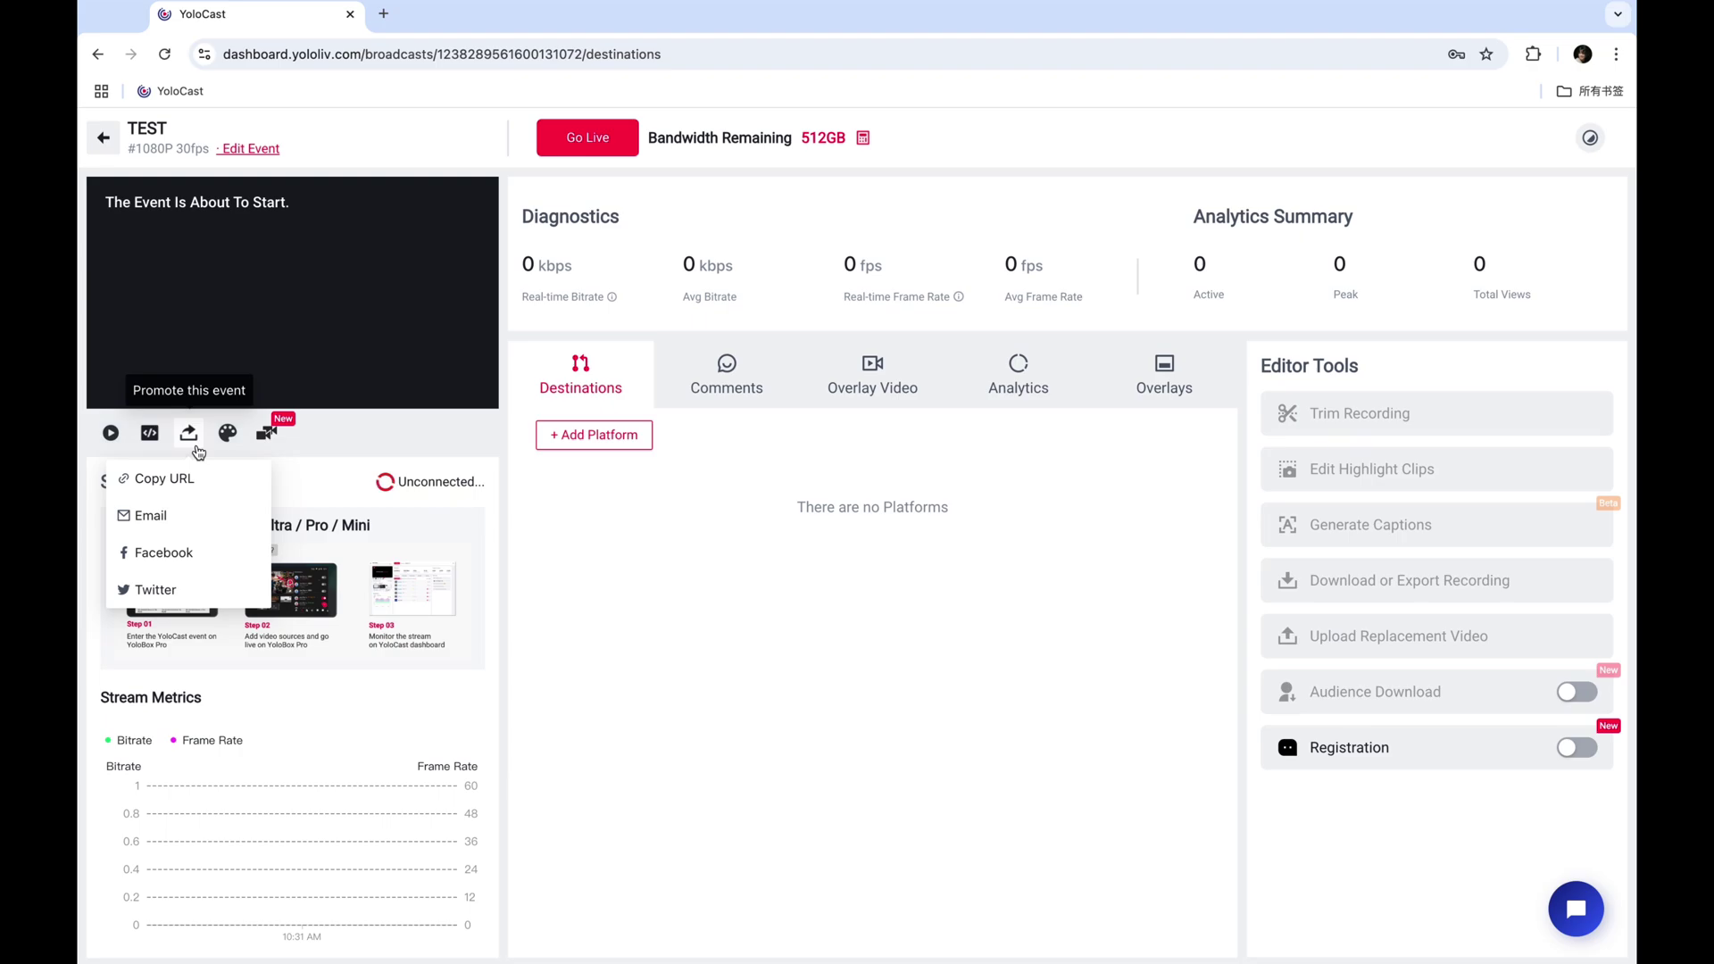
click(208, 486)
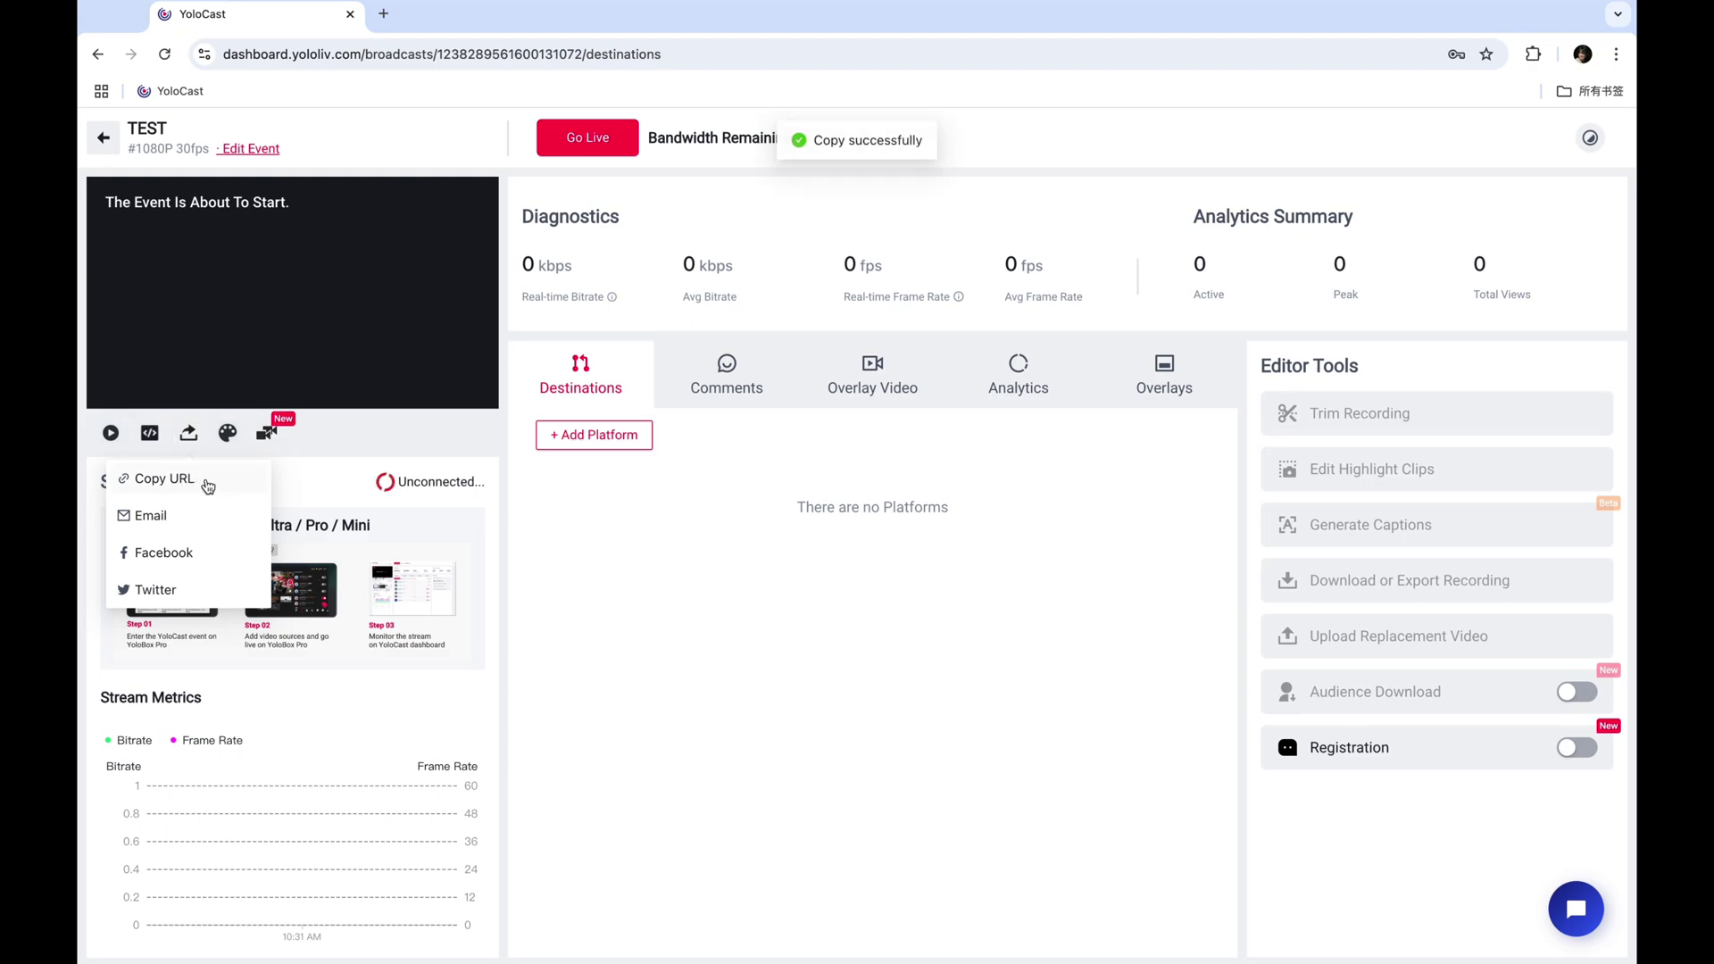
click(384, 14)
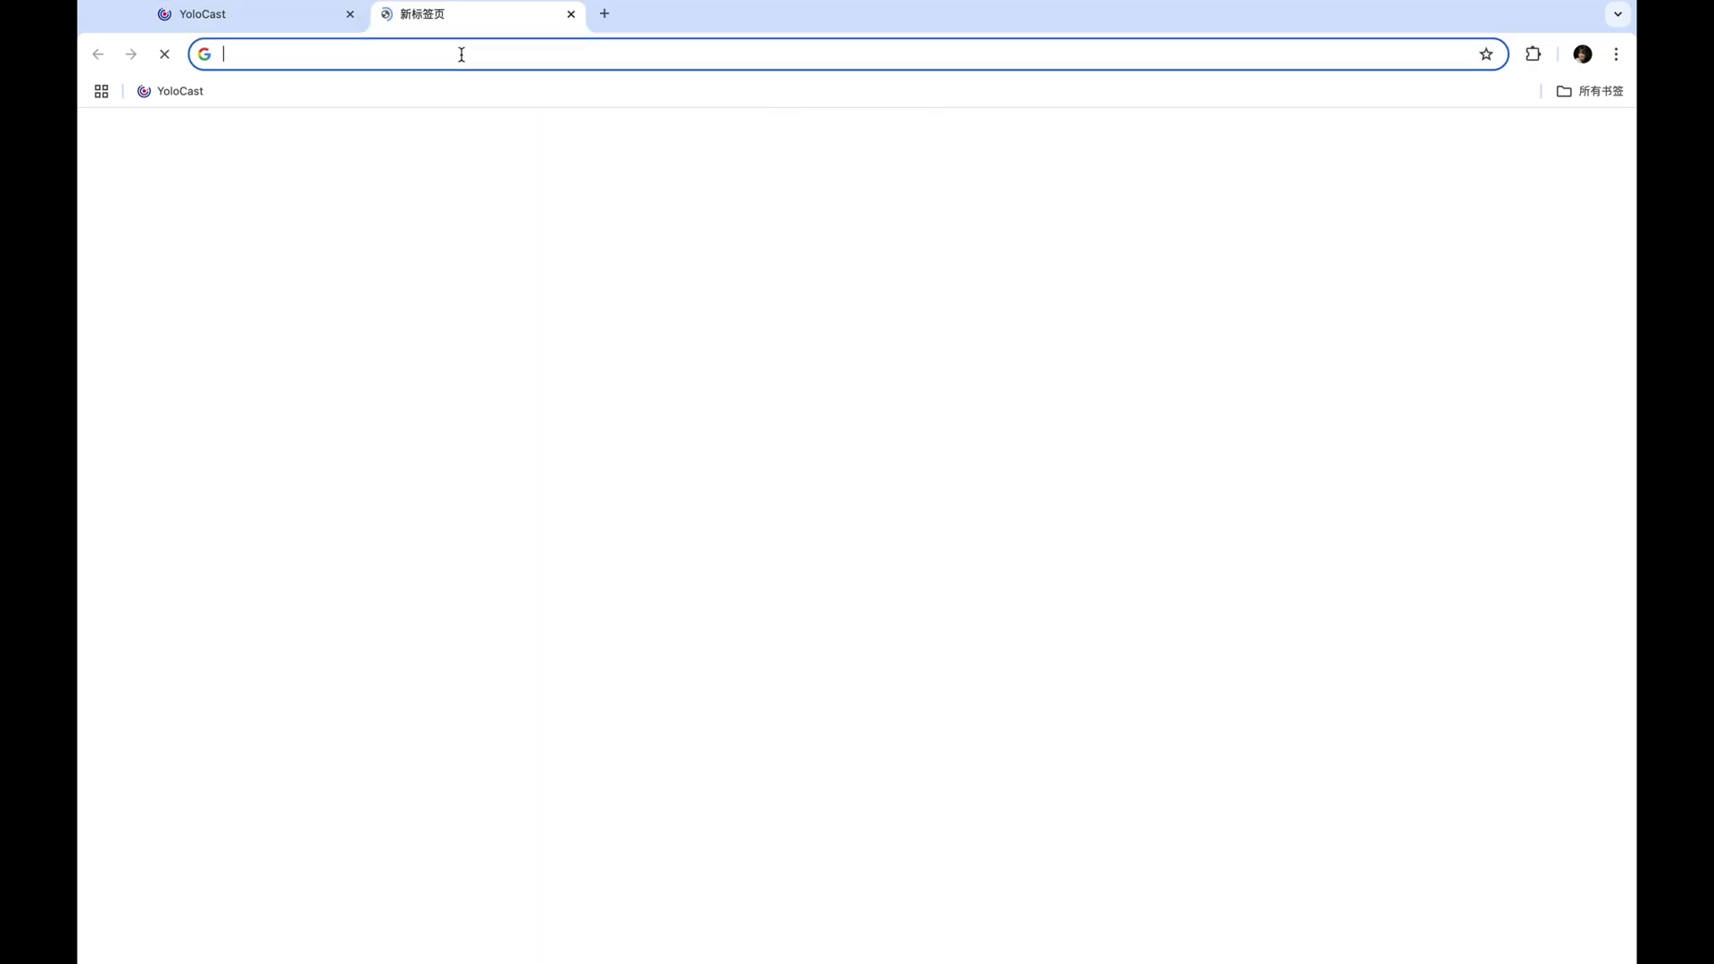
key(super+v)
key(Return)
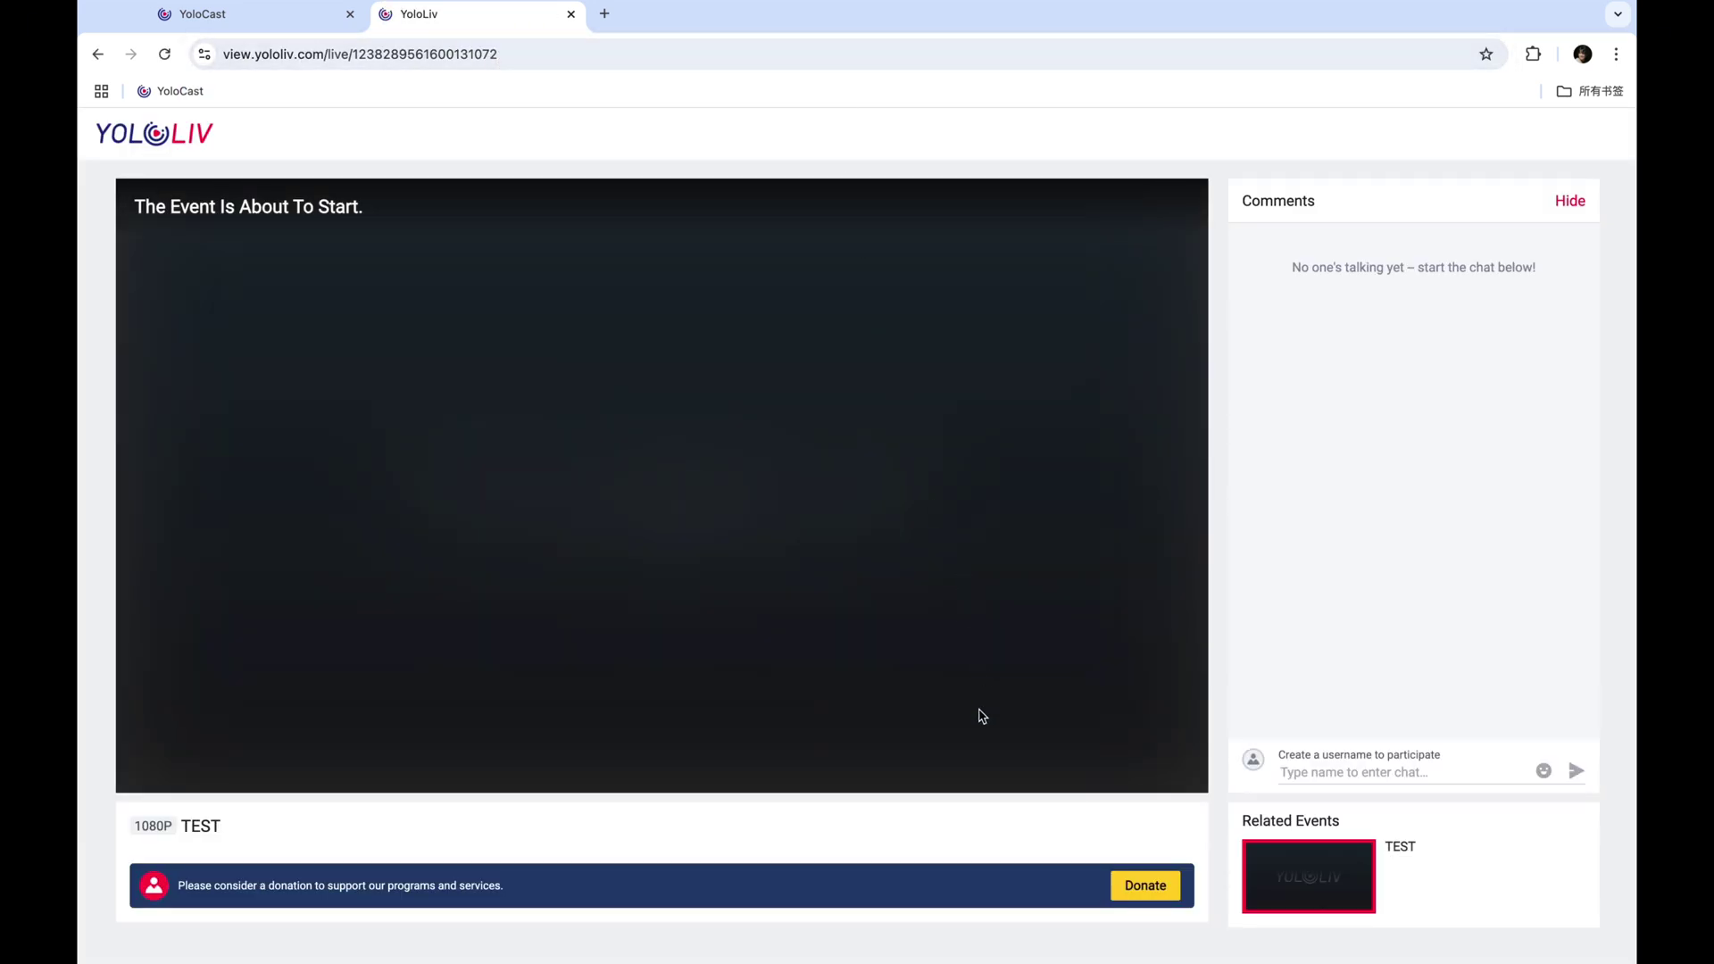
click(1151, 892)
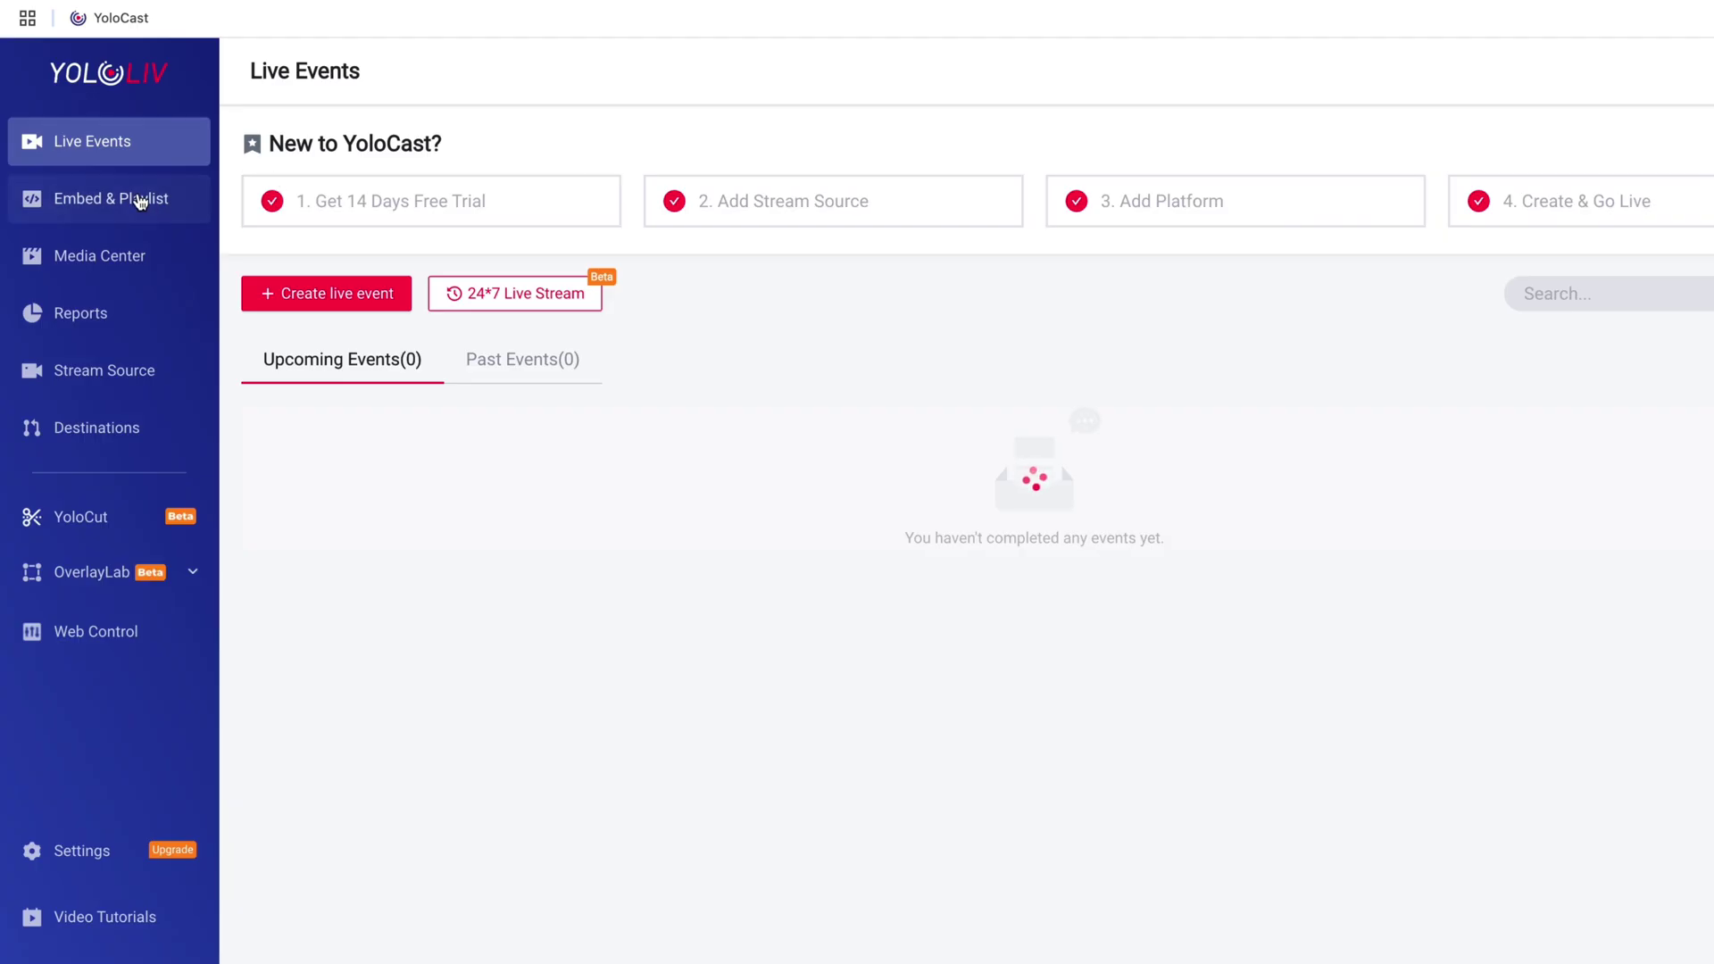
Step: Select the TEST event in the Embed & Playlist settings
click(159, 202)
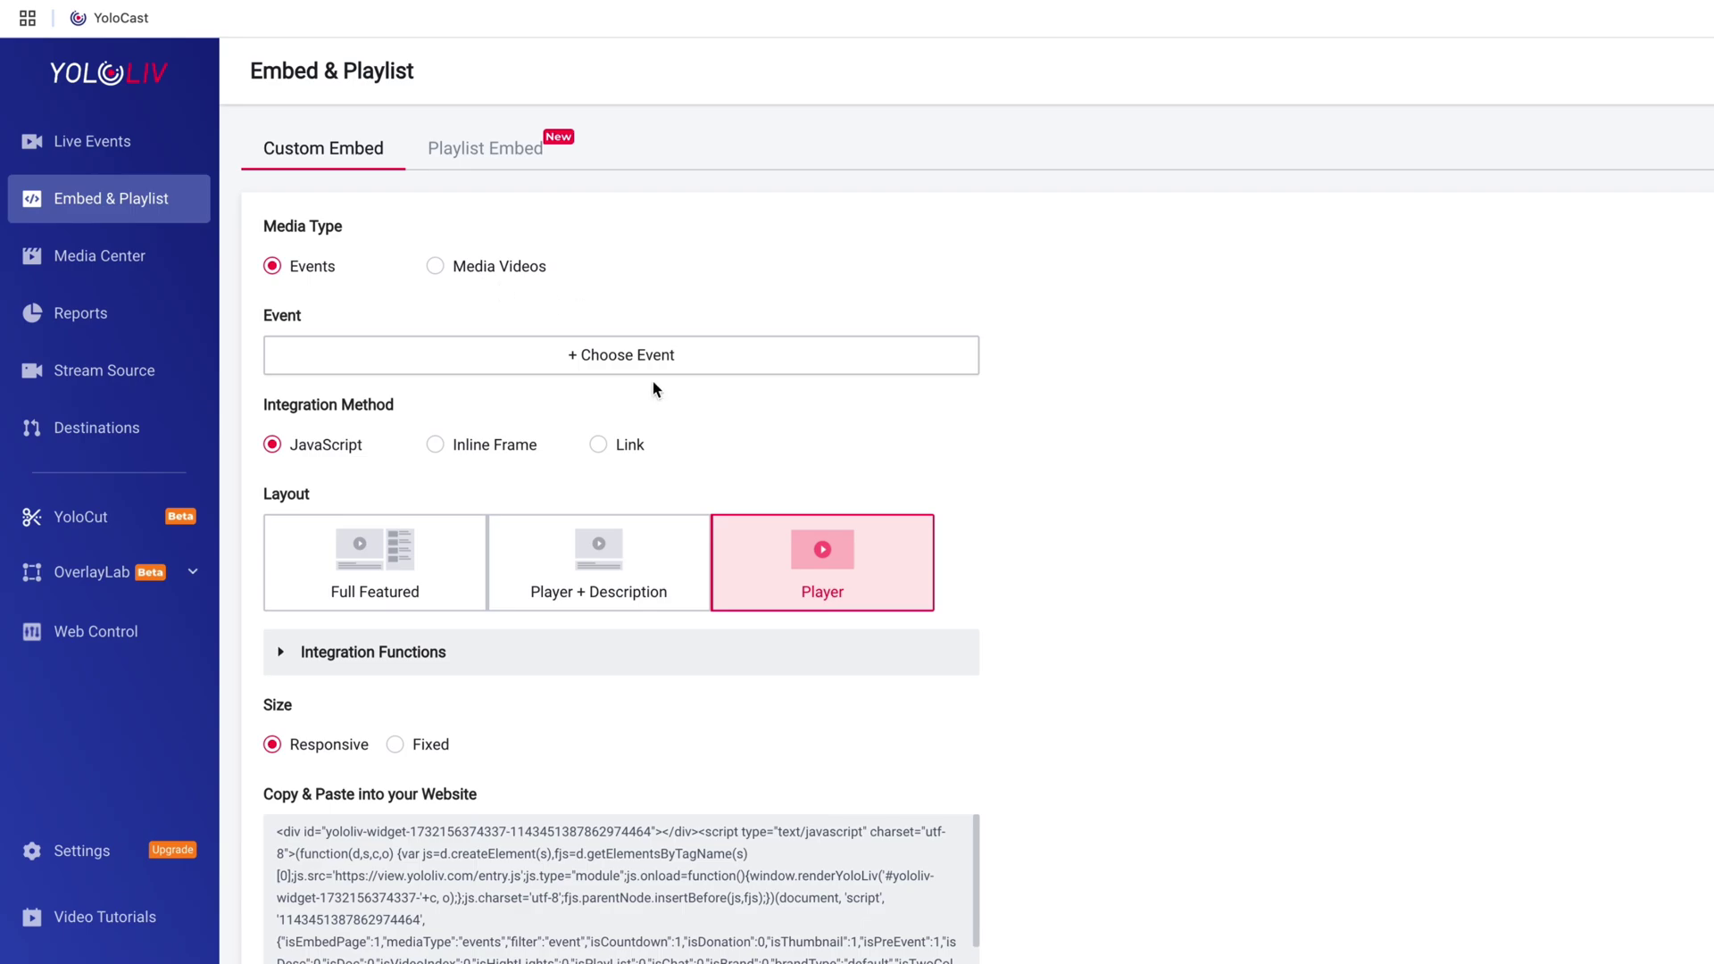
click(718, 368)
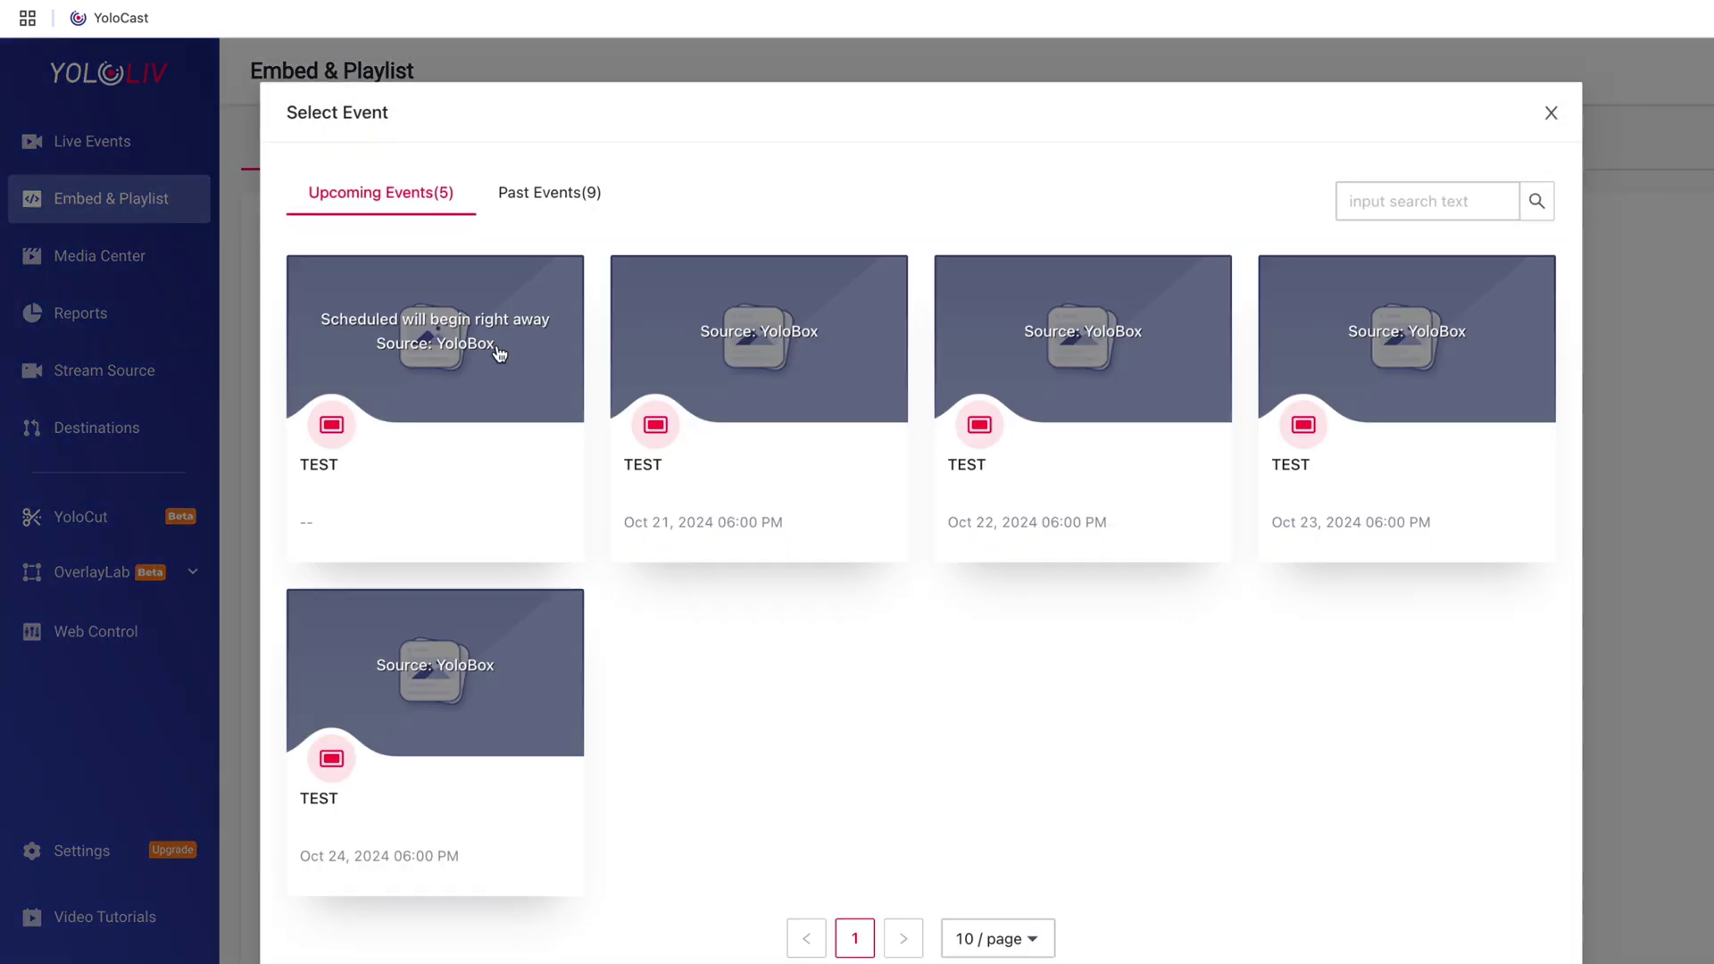
click(499, 353)
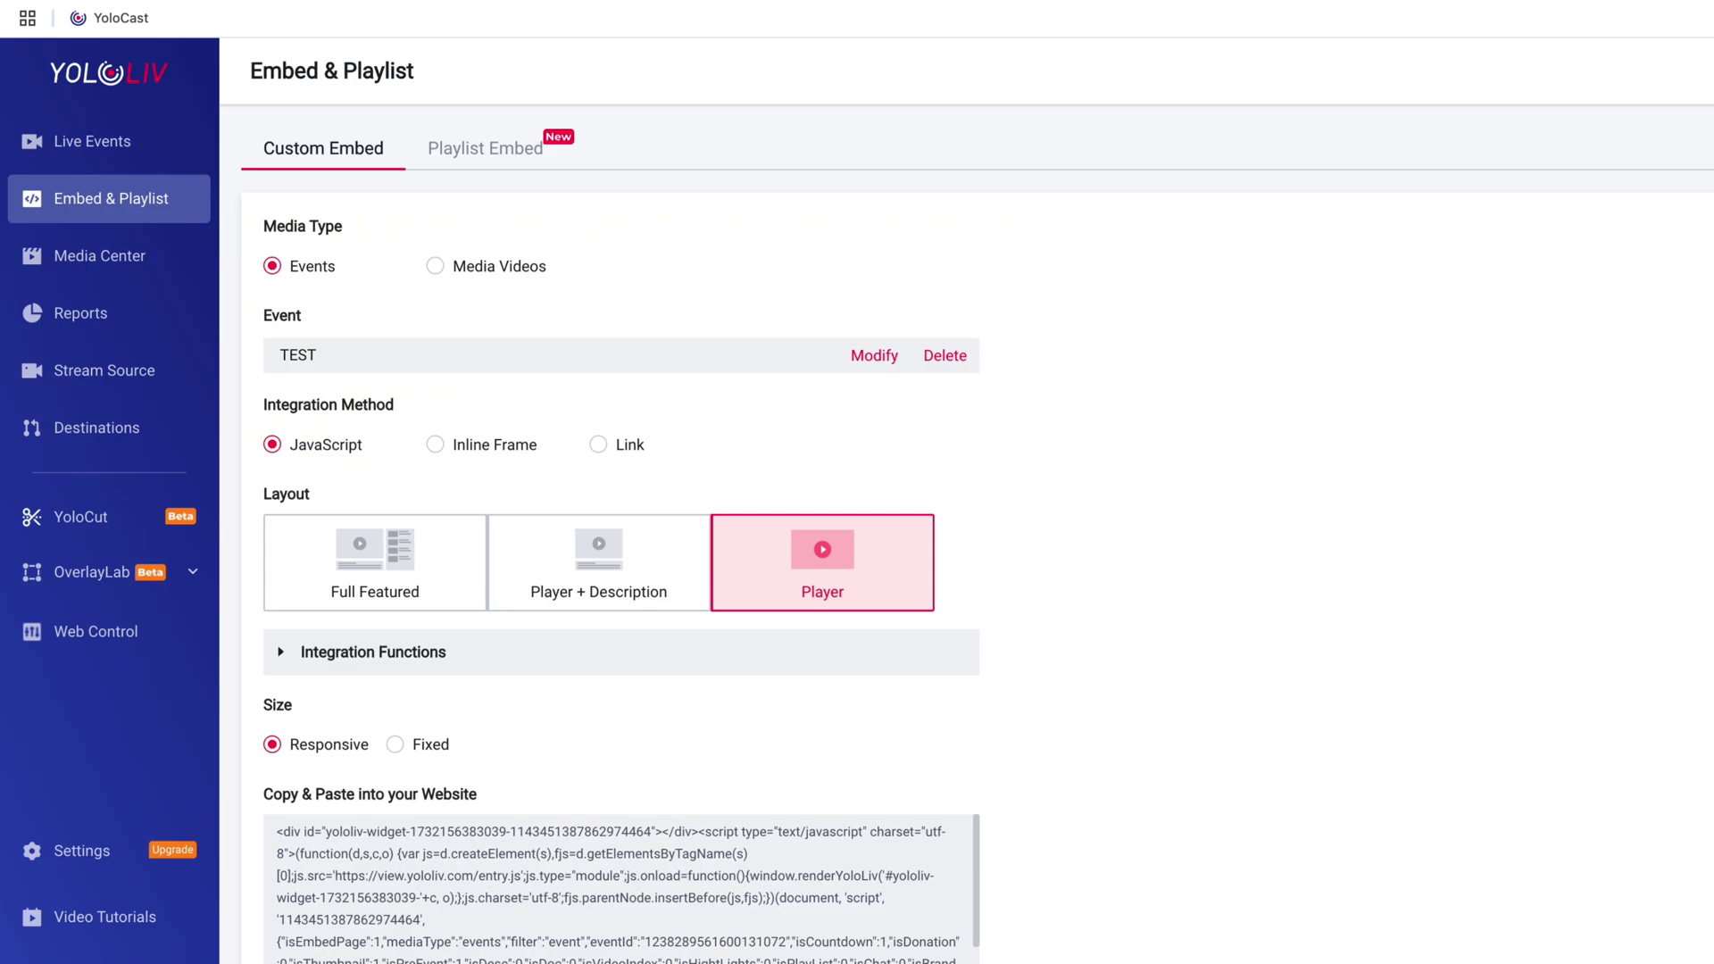
Step: Preview embed code with Collect Donations enabled, then start choosing a new profile picture
scroll(797, 754, down, 1)
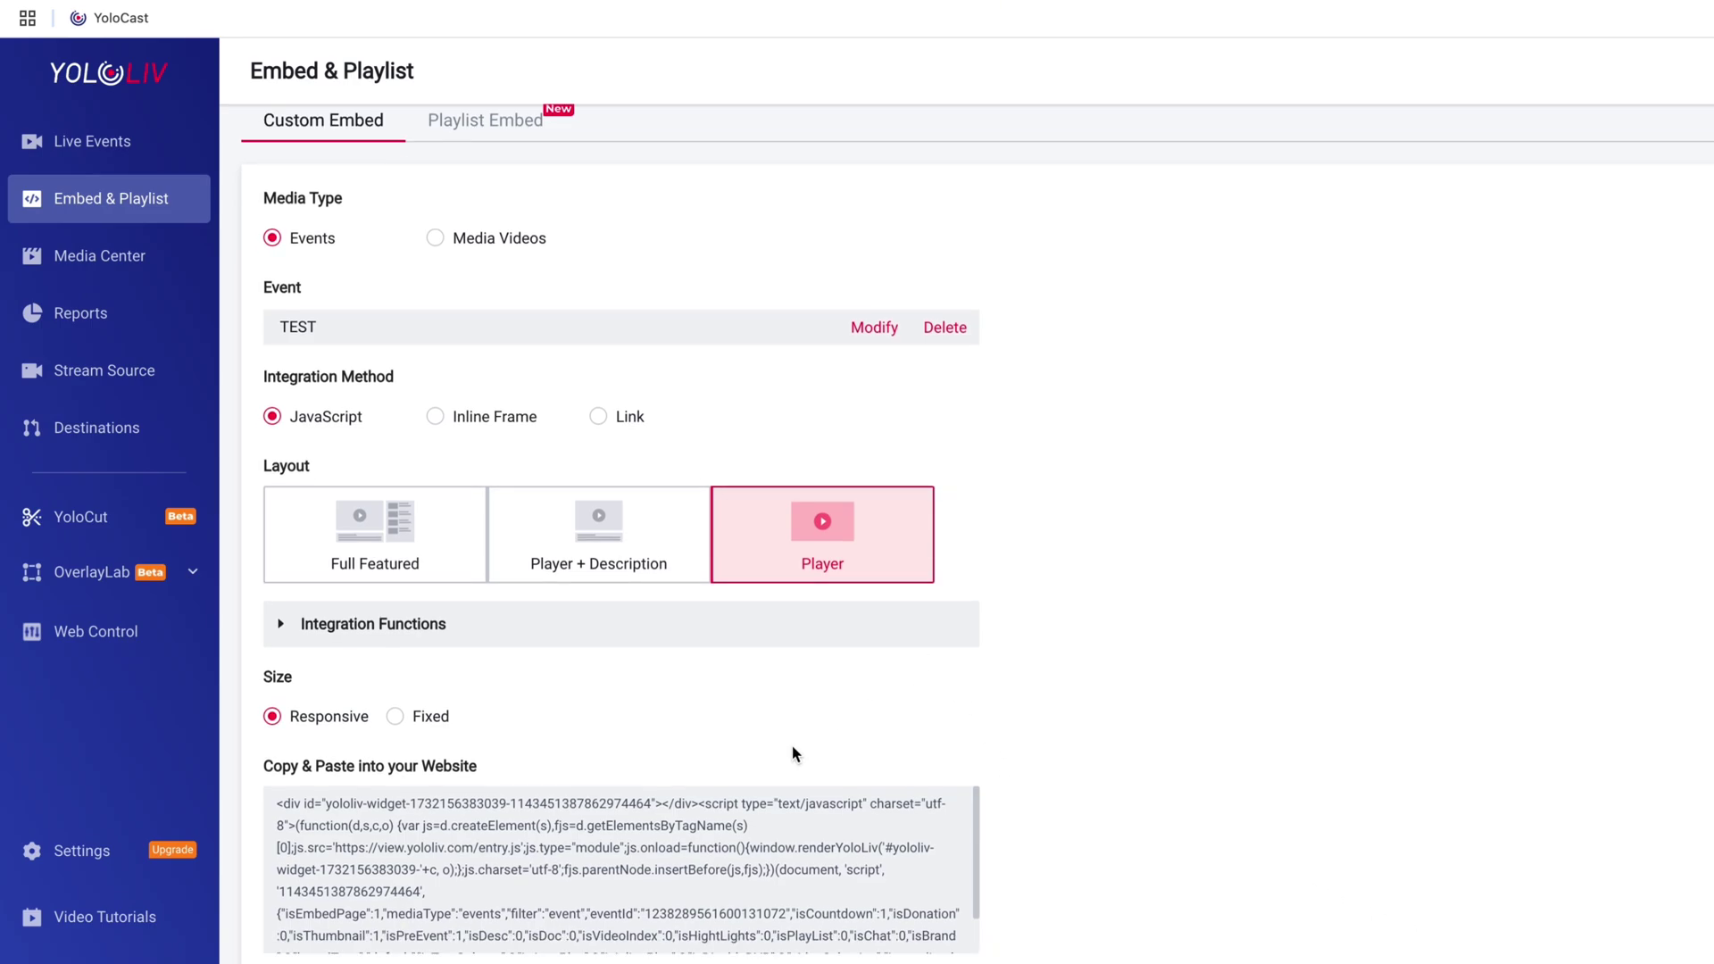
click(281, 625)
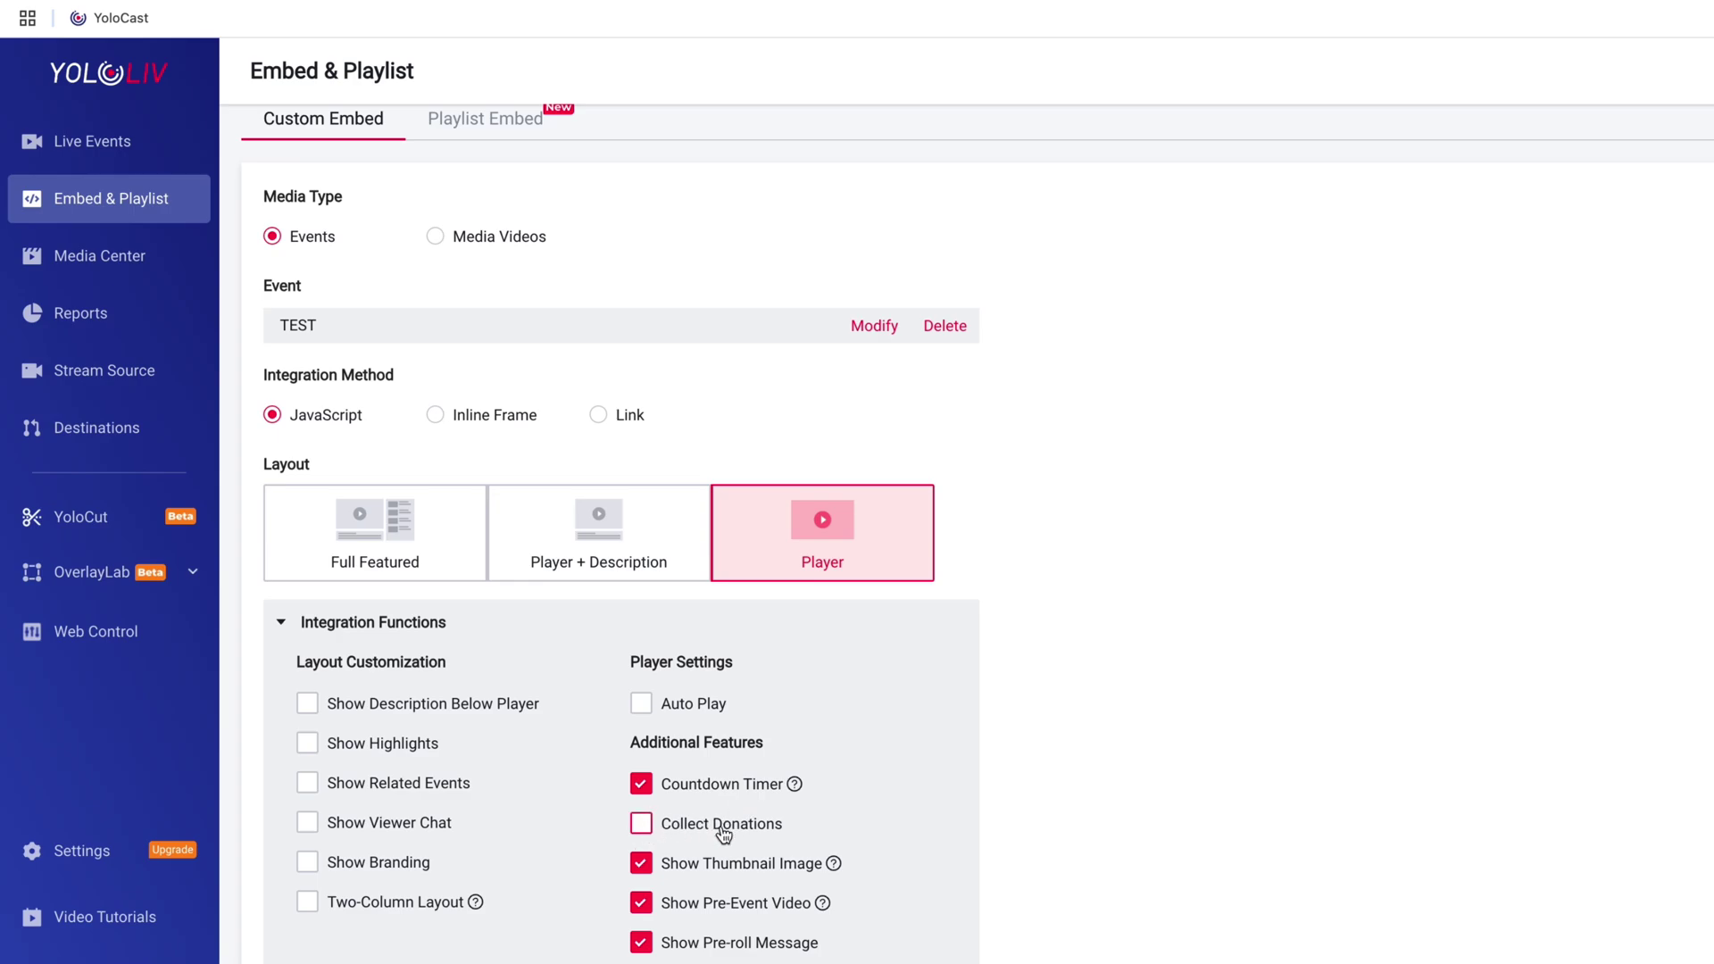
scroll(1537, 681, down, 5)
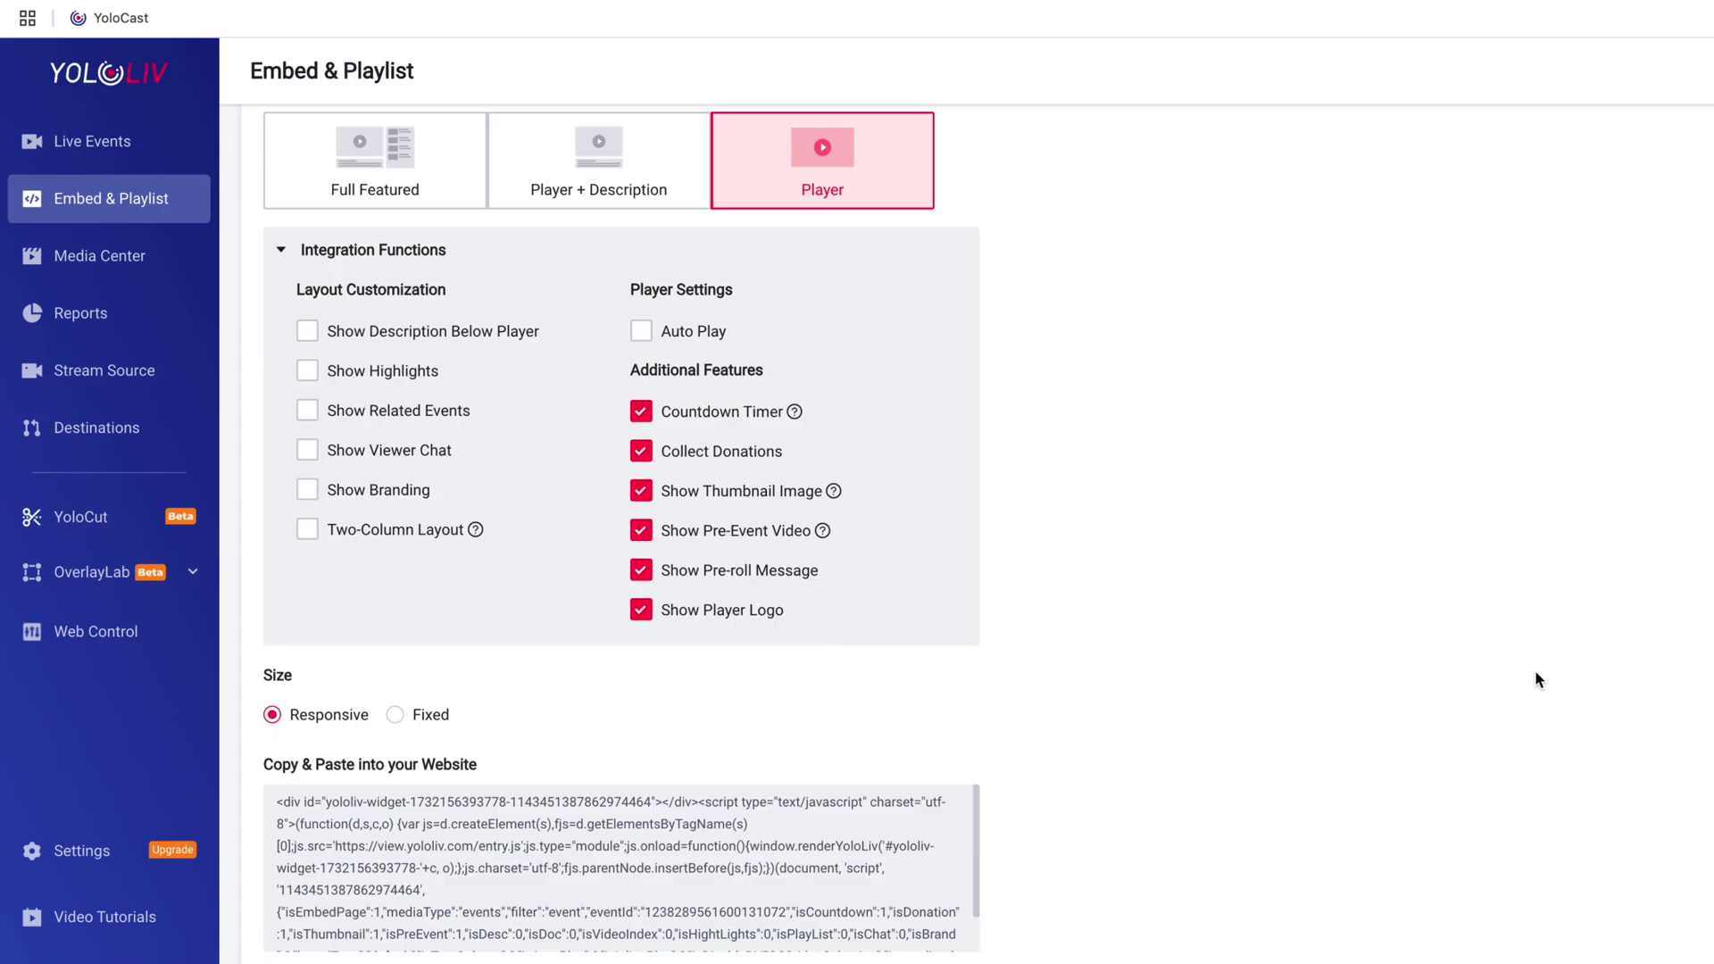
click(1240, 913)
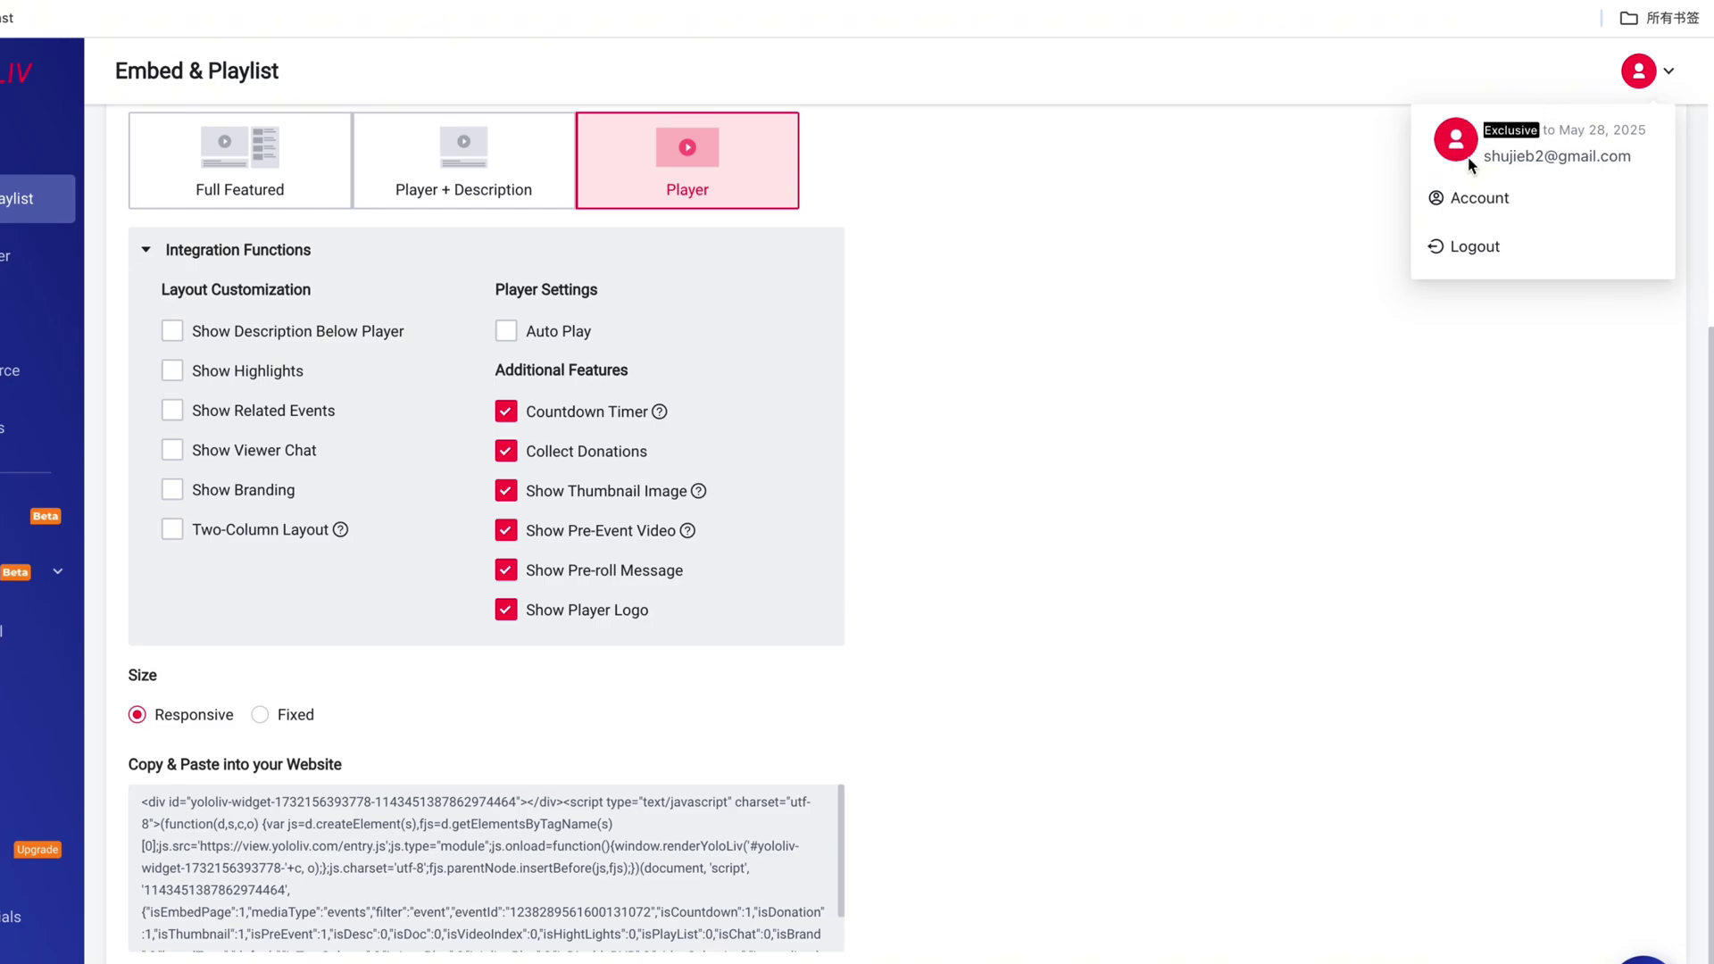
click(1471, 205)
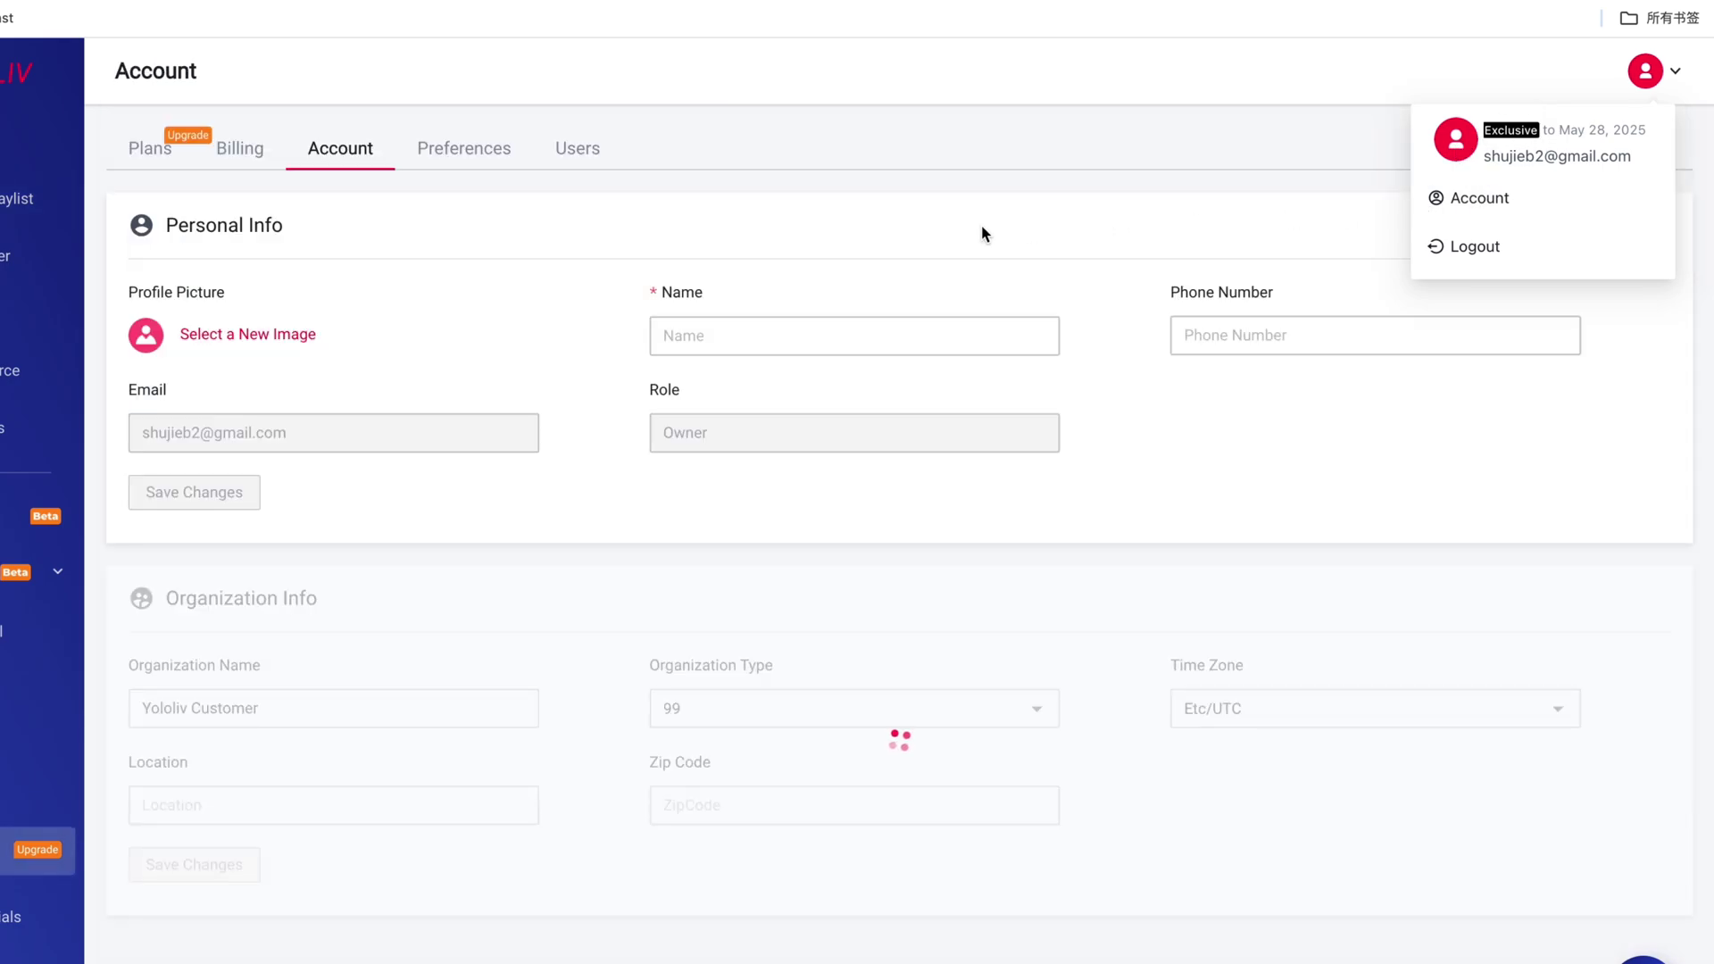
click(284, 344)
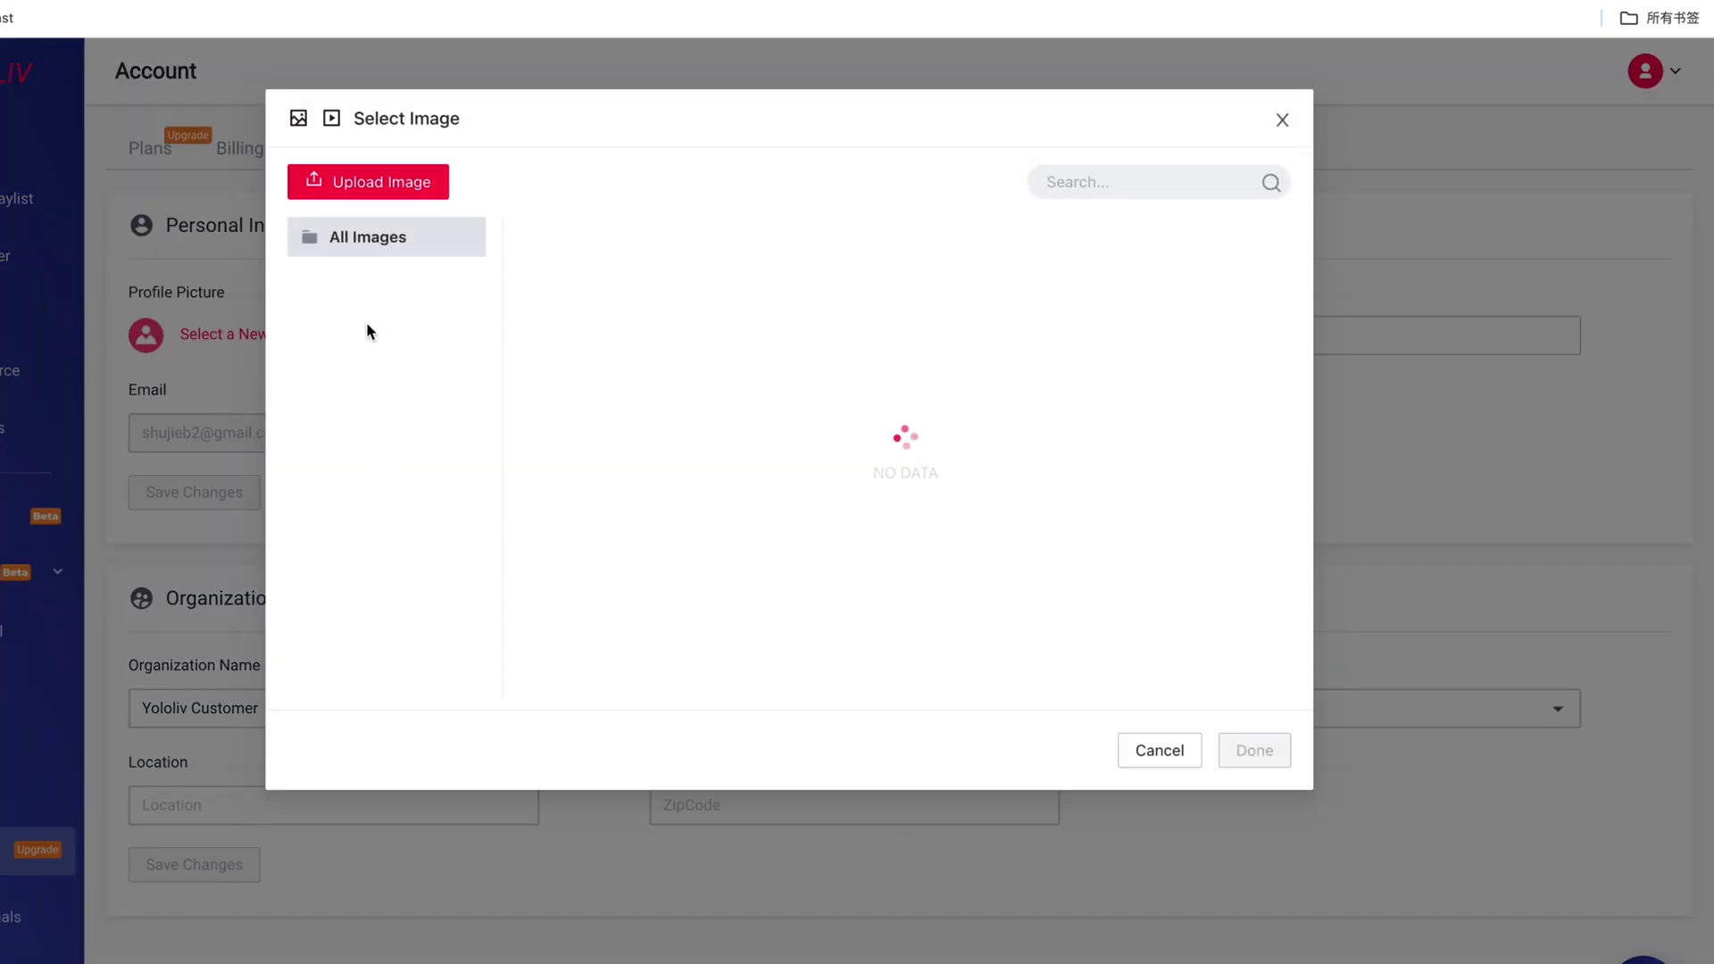